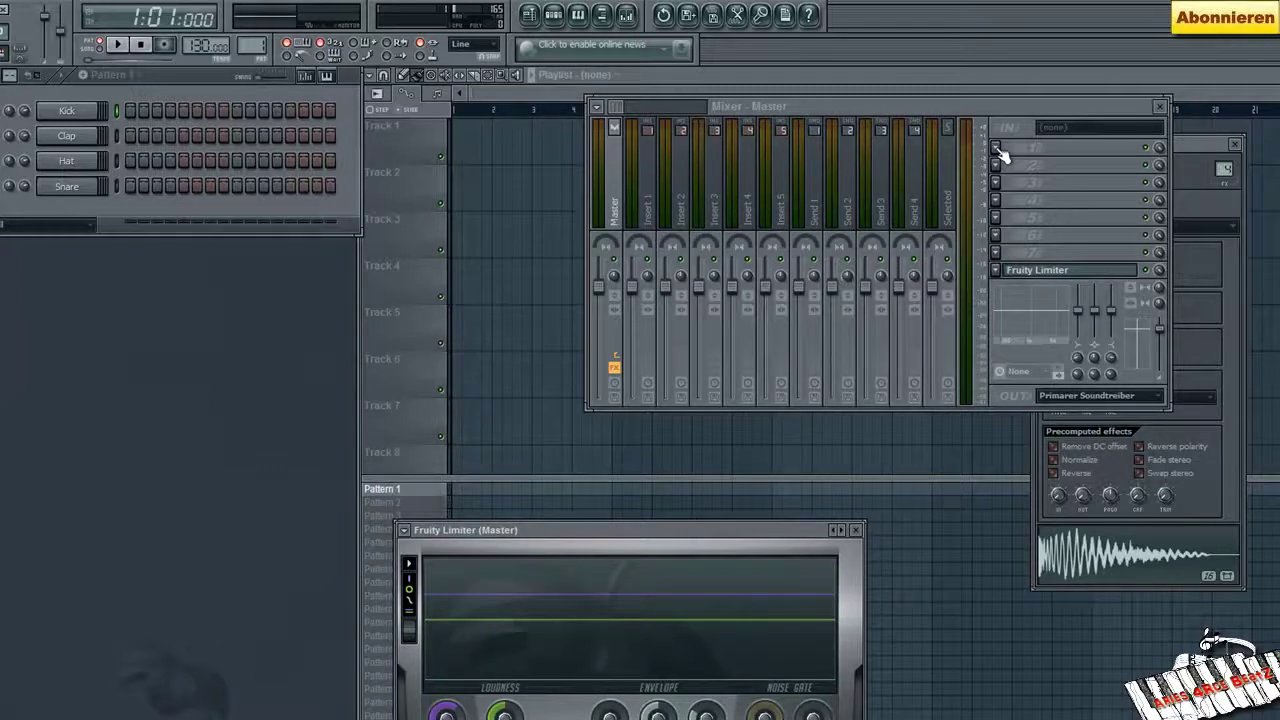
# Step: Load Pitcher into the Master track's first effect slot, reposition its window, and close the window
pyautogui.click(997, 148)
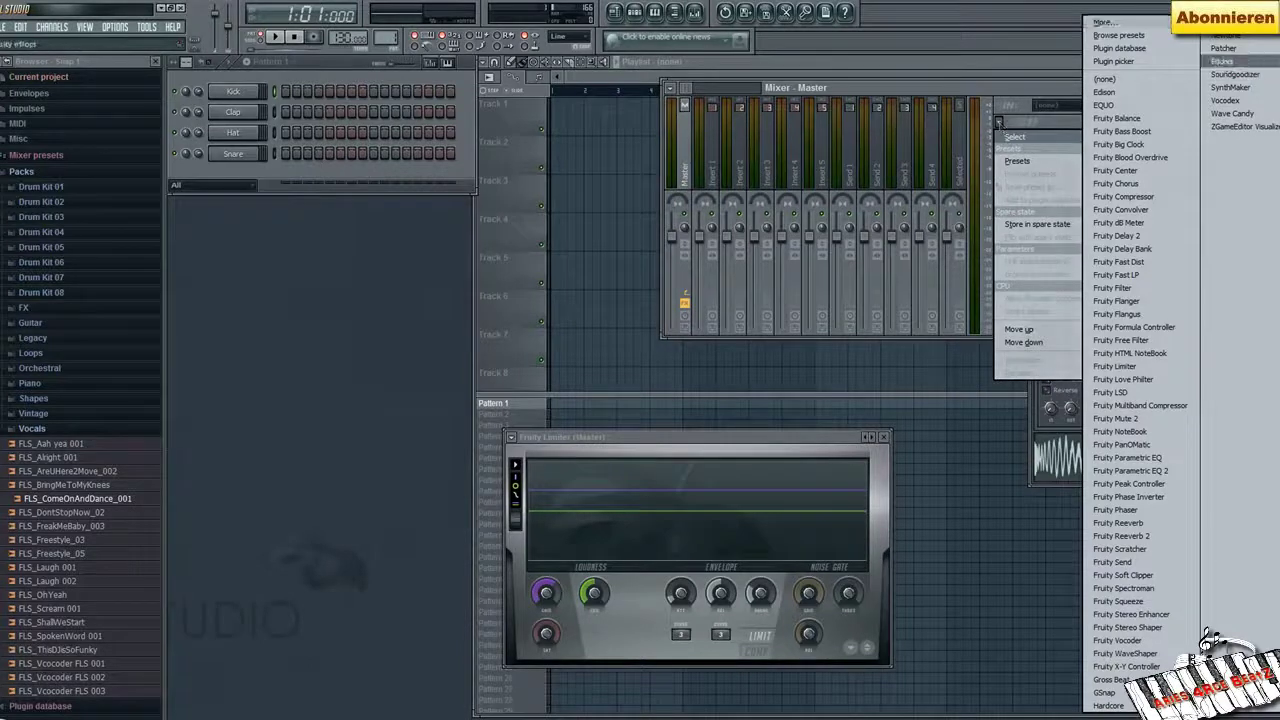
pyautogui.click(1242, 62)
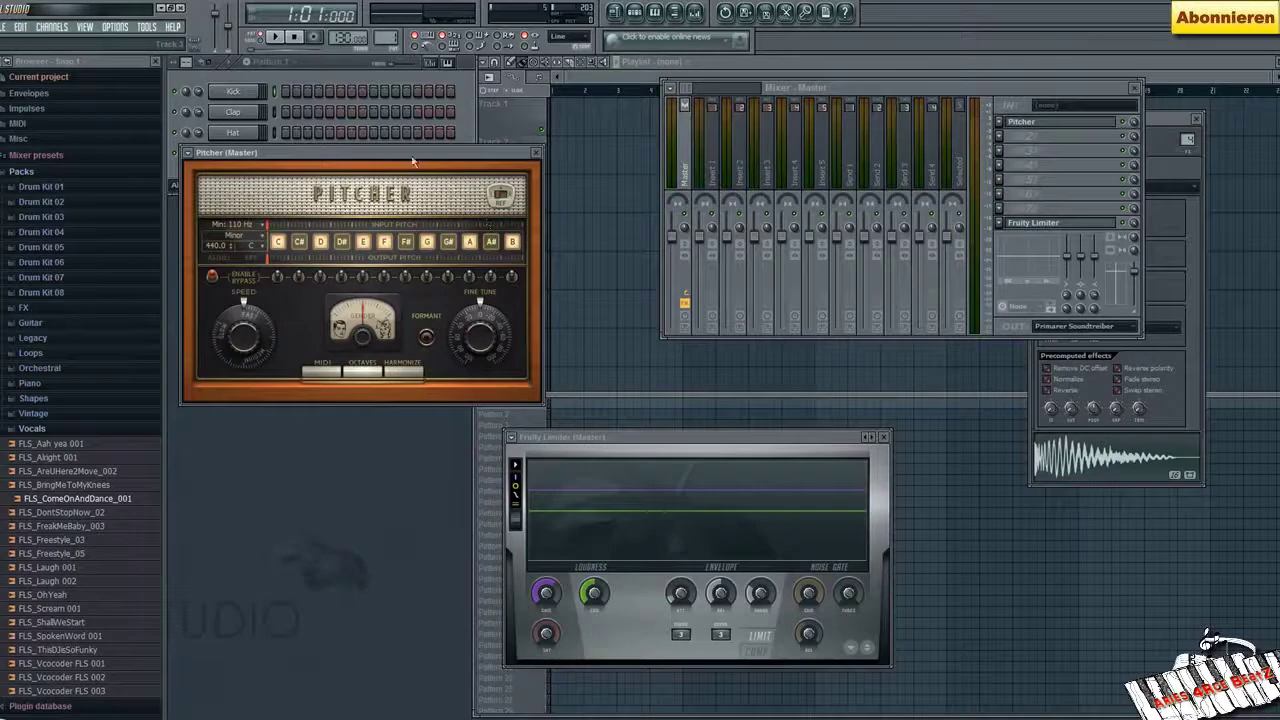
pyautogui.moveTo(412, 160); pyautogui.dragTo(431, 225)
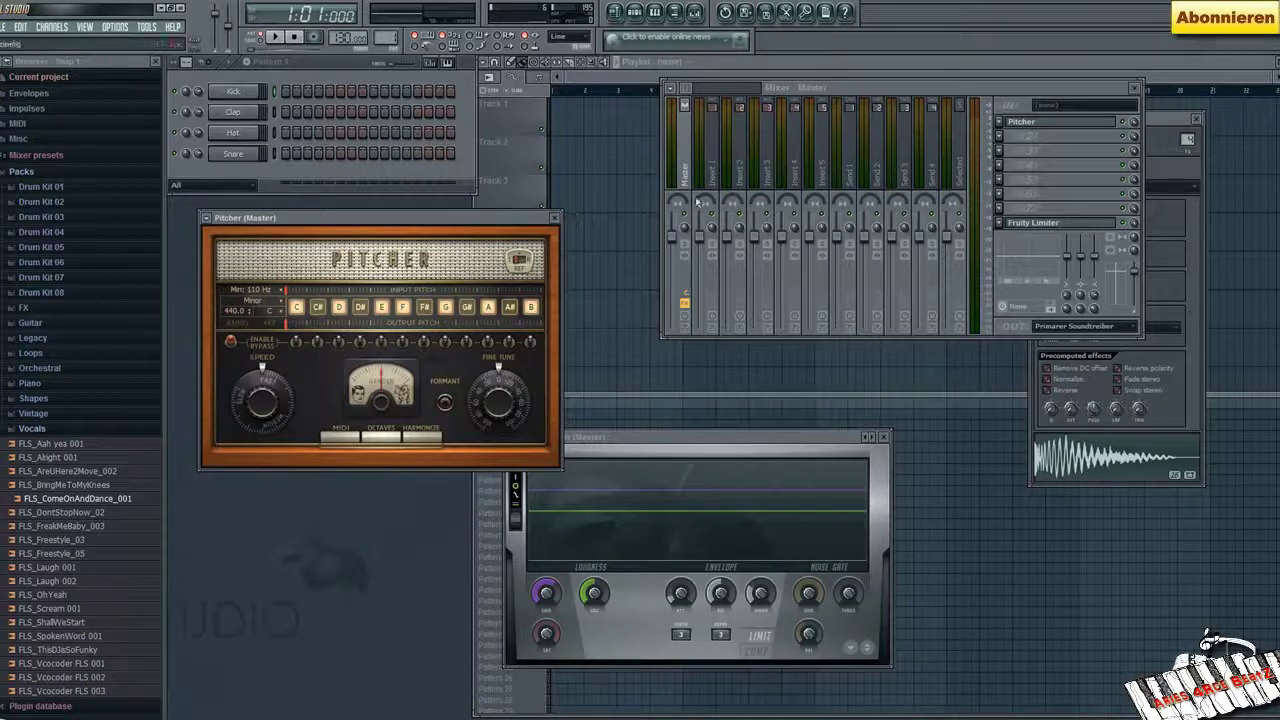
pyautogui.click(555, 218)
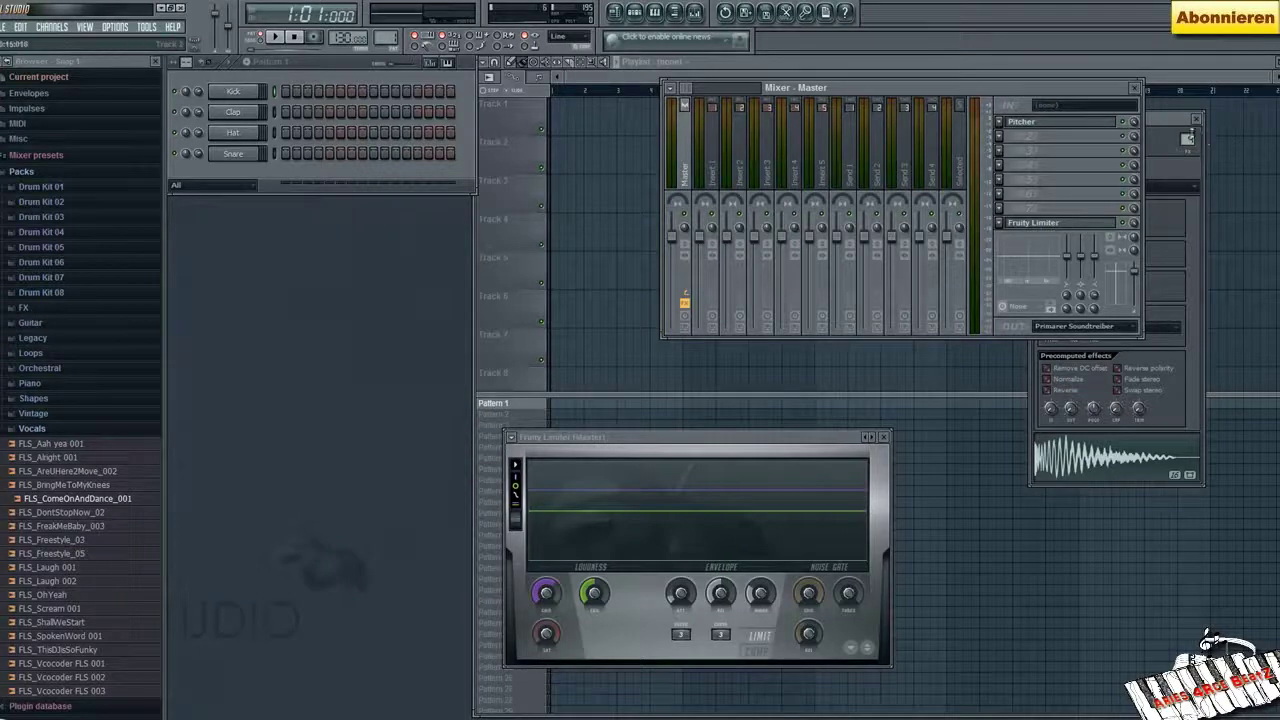
# Step: Load the vocal sample FLS_ComeOnAndDance_001 into a new channel and move its channel settings window clear of the mixer
pyautogui.click(105, 498)
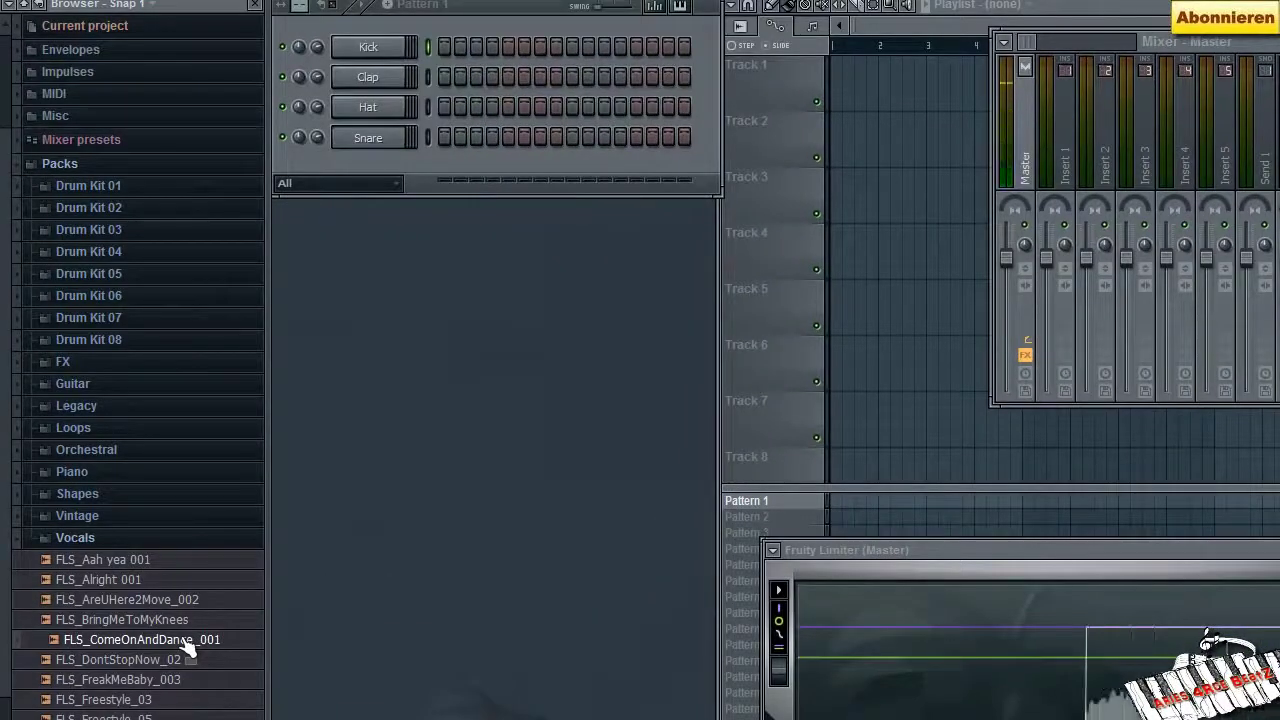
pyautogui.rightClick(188, 645)
pyautogui.click(222, 658)
pyautogui.click(338, 167)
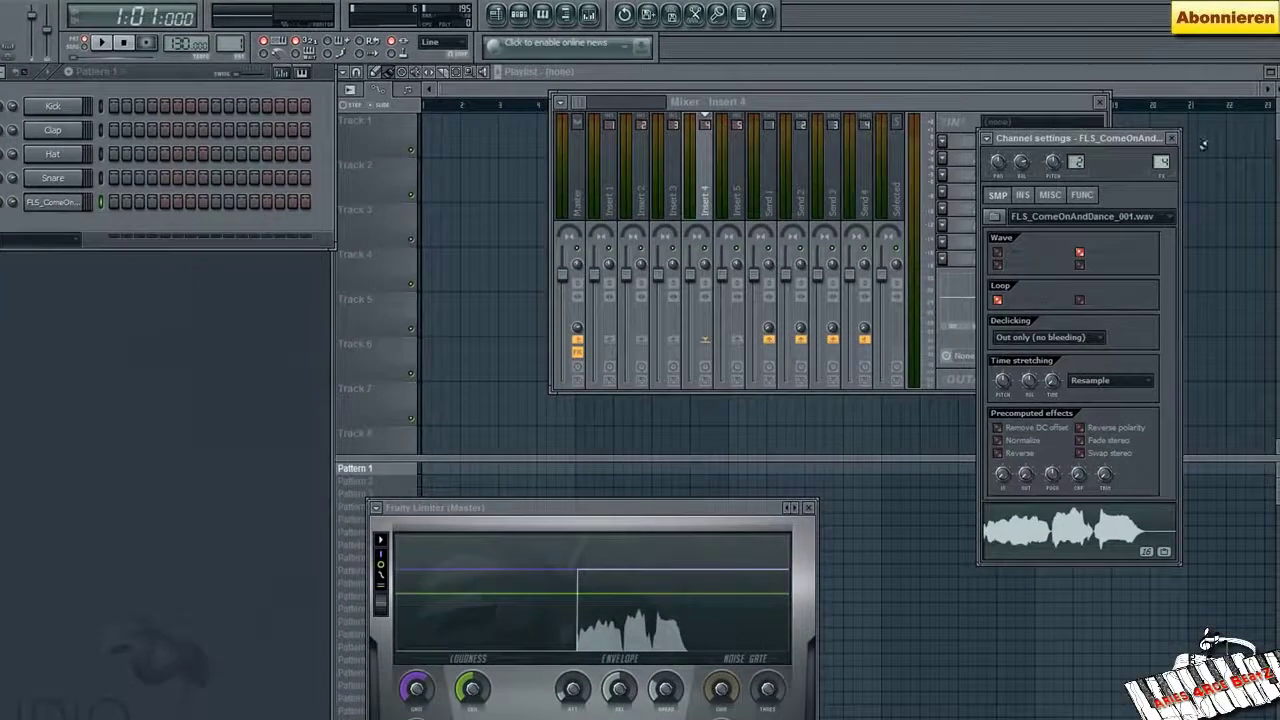
pyautogui.moveTo(1038, 148); pyautogui.dragTo(104, 295)
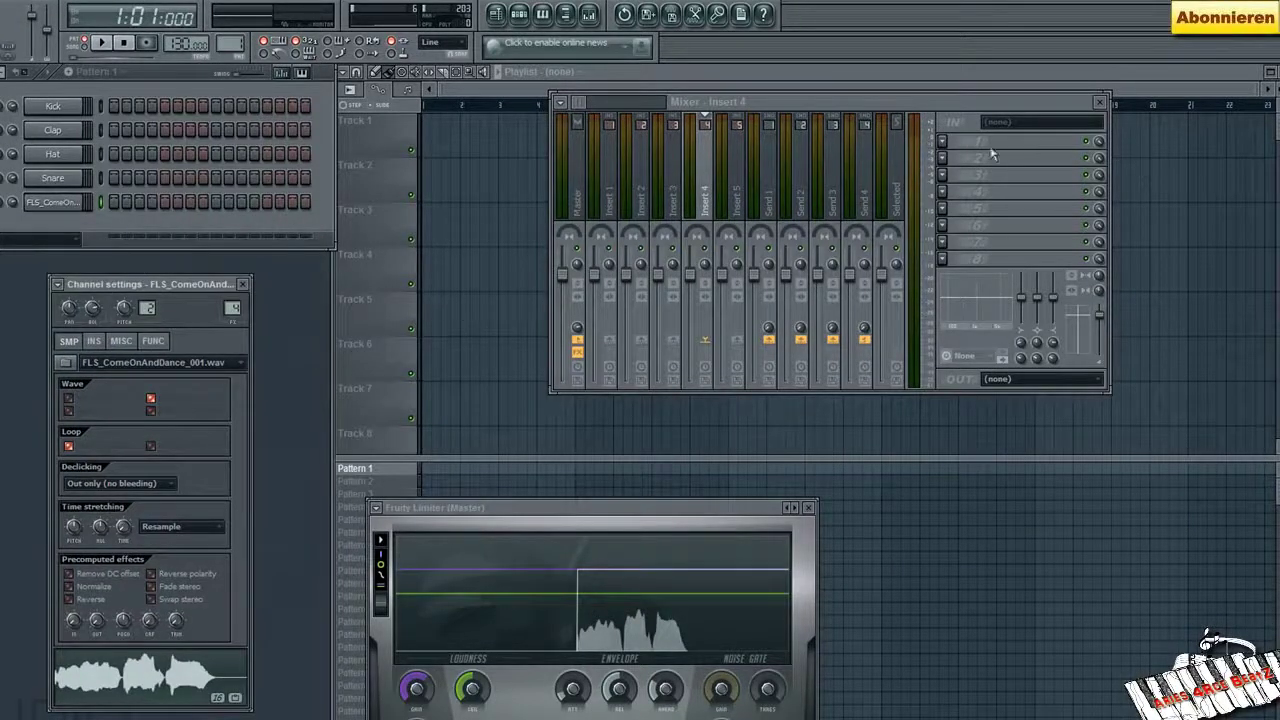
# Step: Load Pitcher into the first effect slot of Insert 4 and place its window beside the channel settings
pyautogui.click(941, 142)
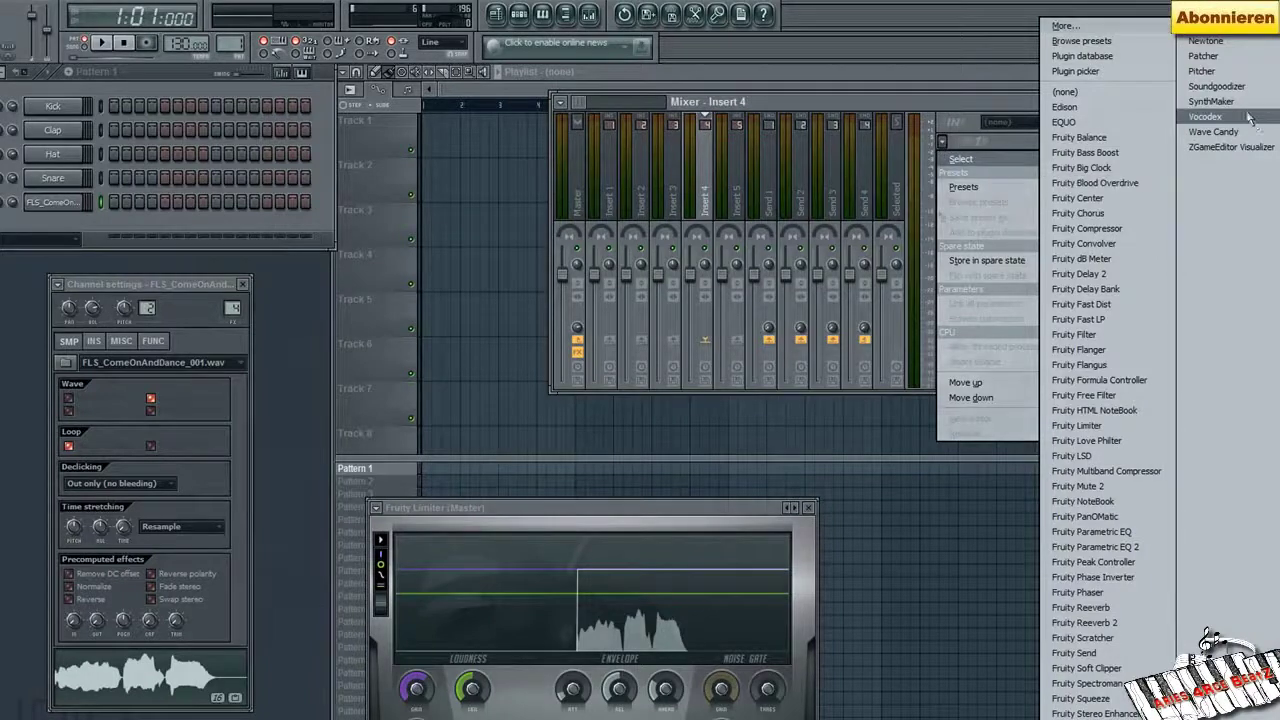
pyautogui.click(1230, 74)
pyautogui.moveTo(381, 285); pyautogui.dragTo(655, 283)
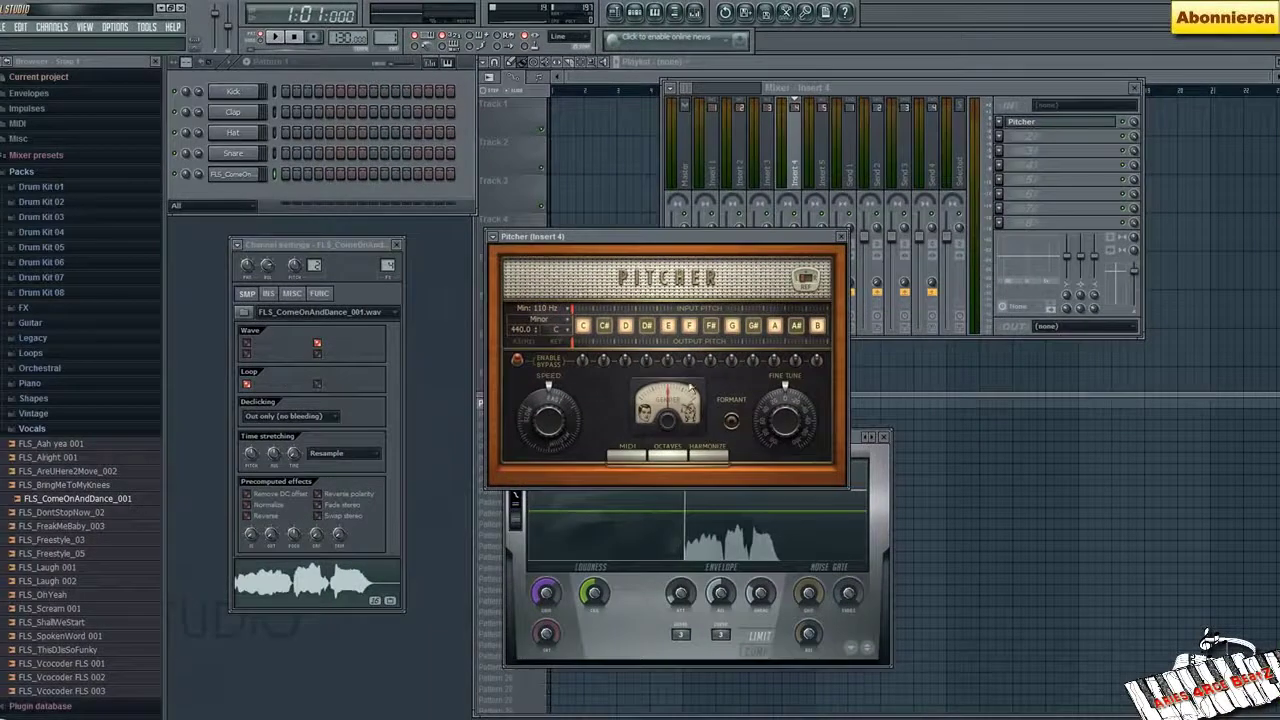
# Step: Place the vocal sample on the first step of Pattern 1 and audition it through Pitcher
pyautogui.click(287, 176)
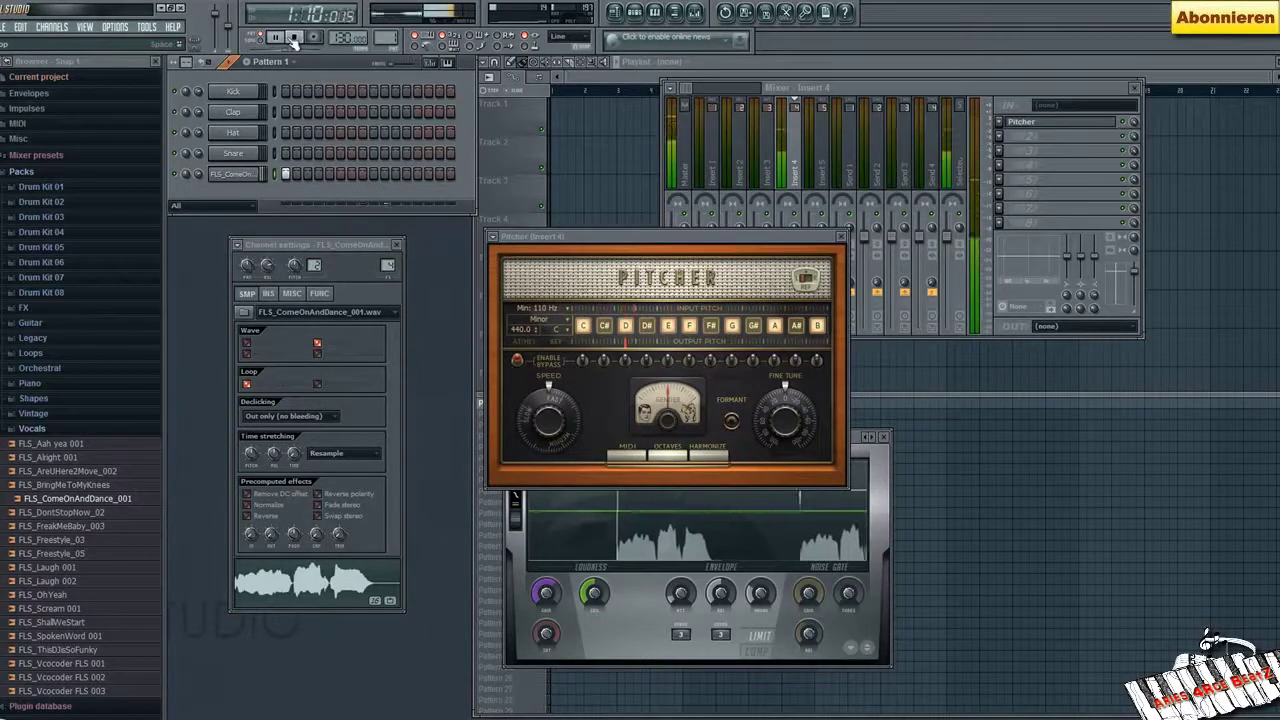
pyautogui.click(294, 37)
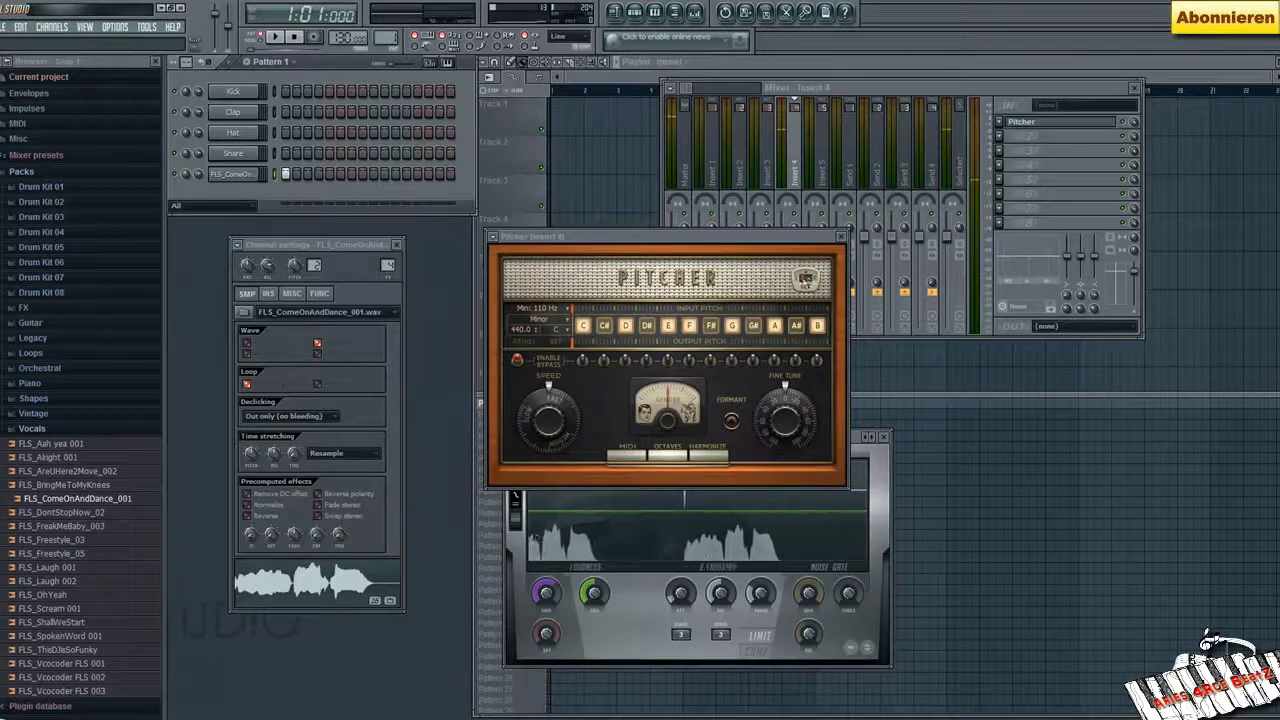
pyautogui.click(806, 281)
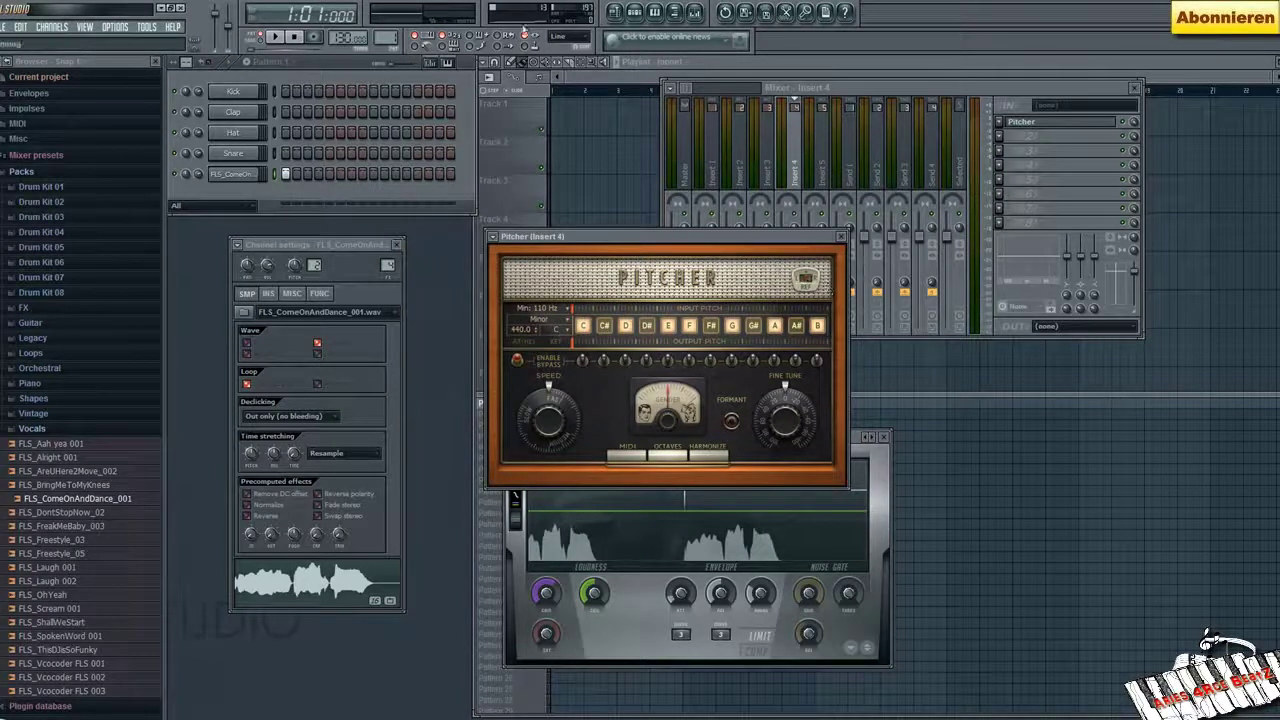
pyautogui.click(275, 37)
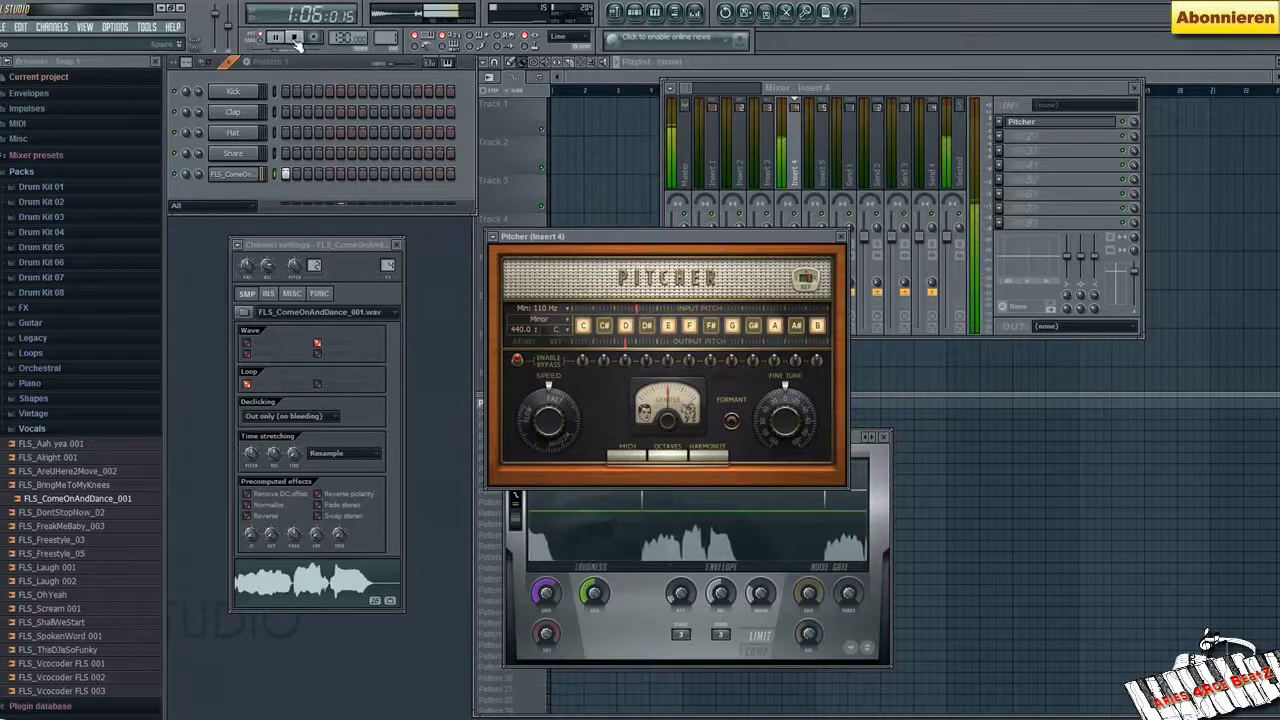
pyautogui.click(294, 37)
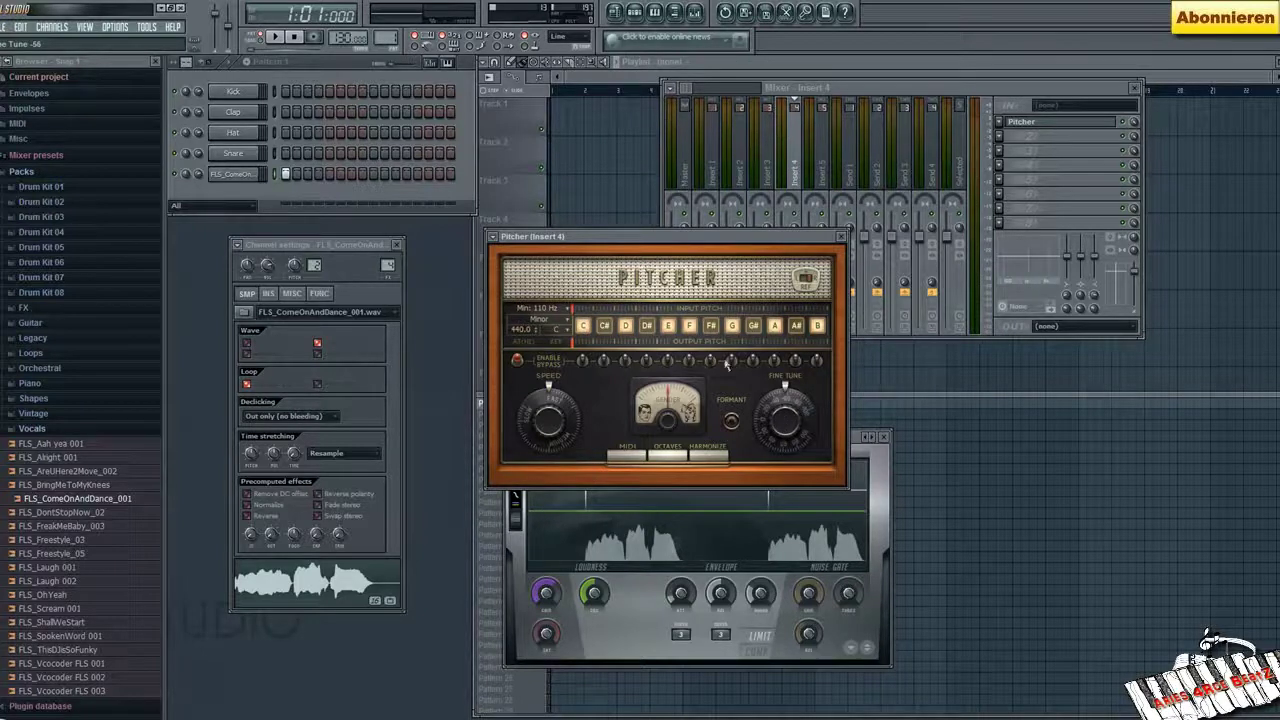
# Step: Audition the vocal with Pitcher's fine tune at -56 and again at 46
pyautogui.click(276, 37)
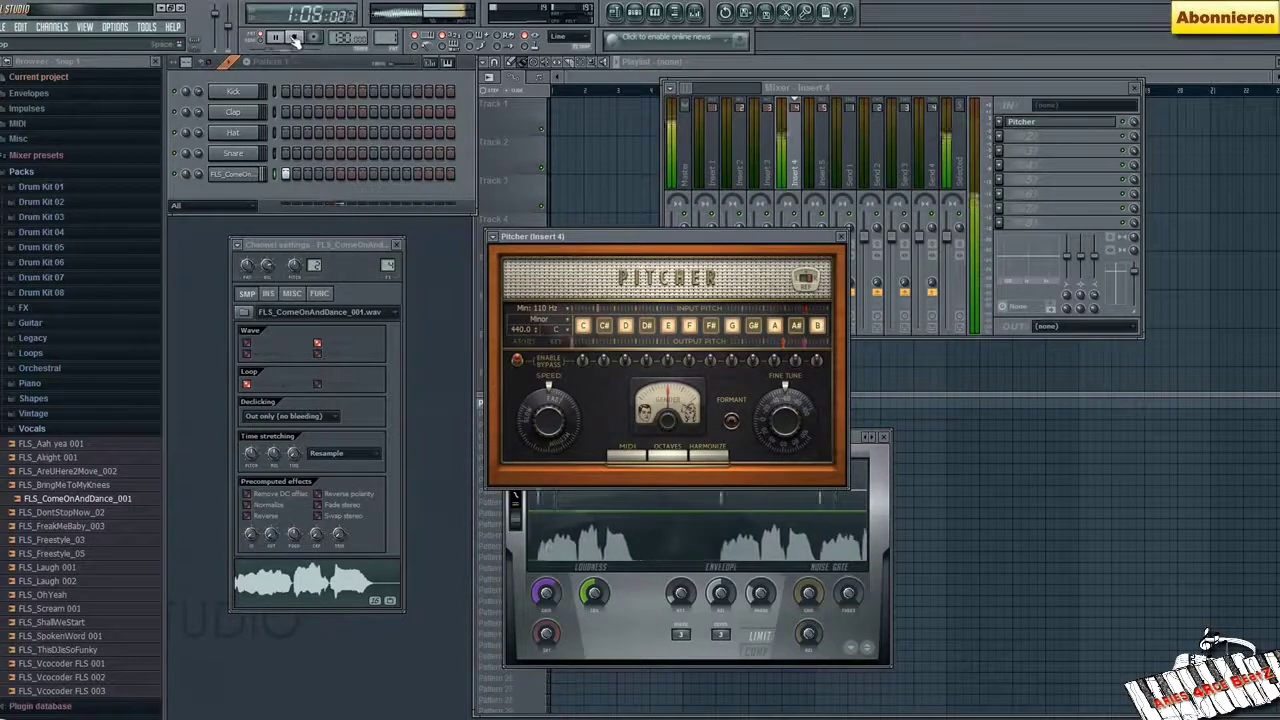
pyautogui.click(294, 37)
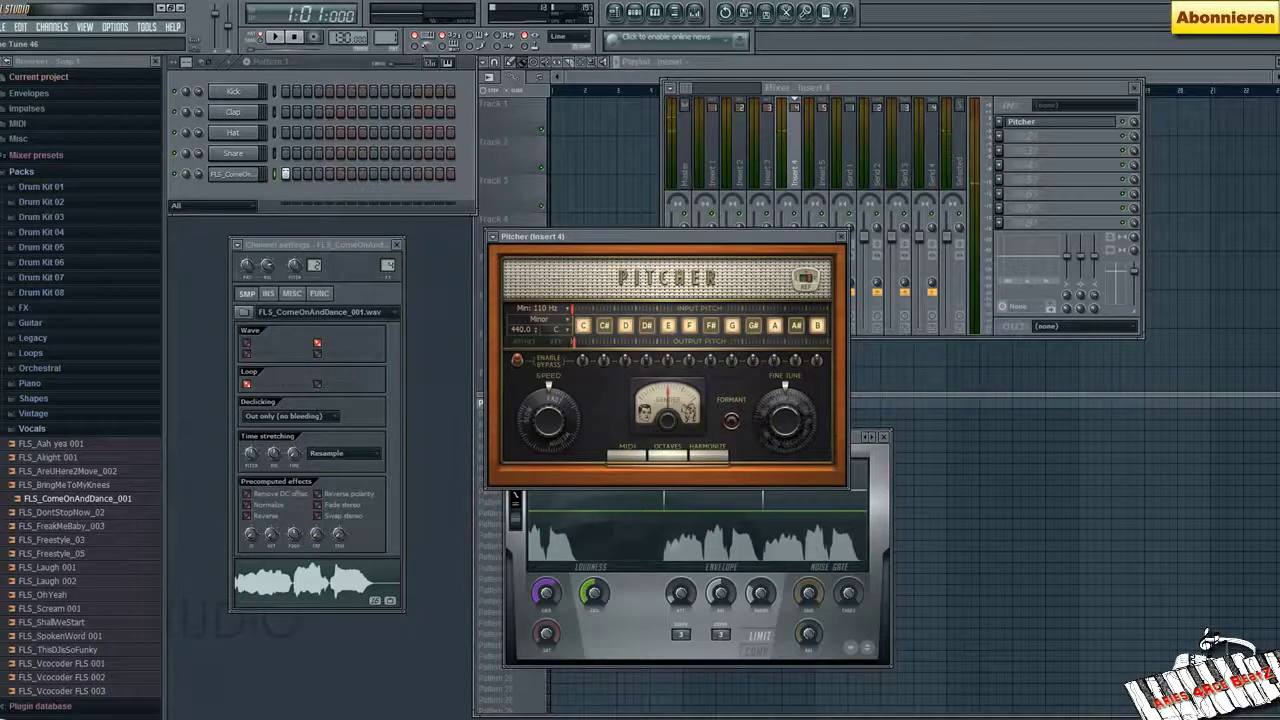
pyautogui.click(276, 37)
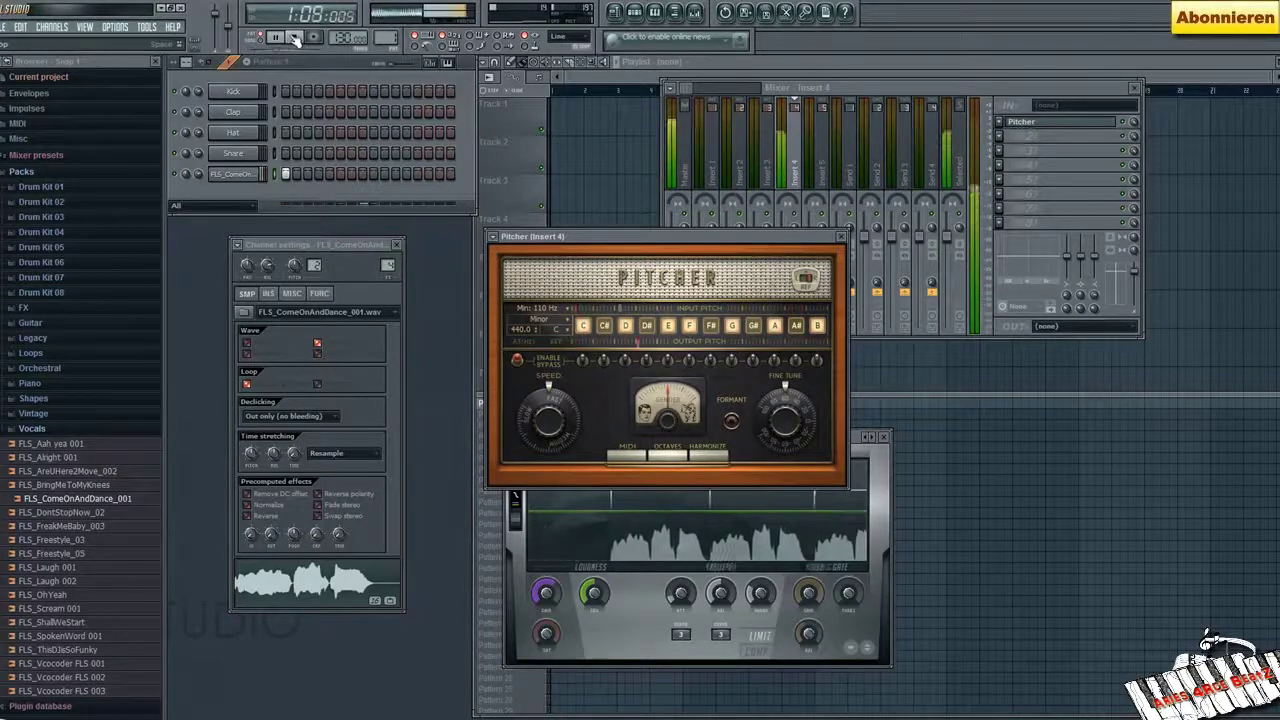
pyautogui.click(294, 37)
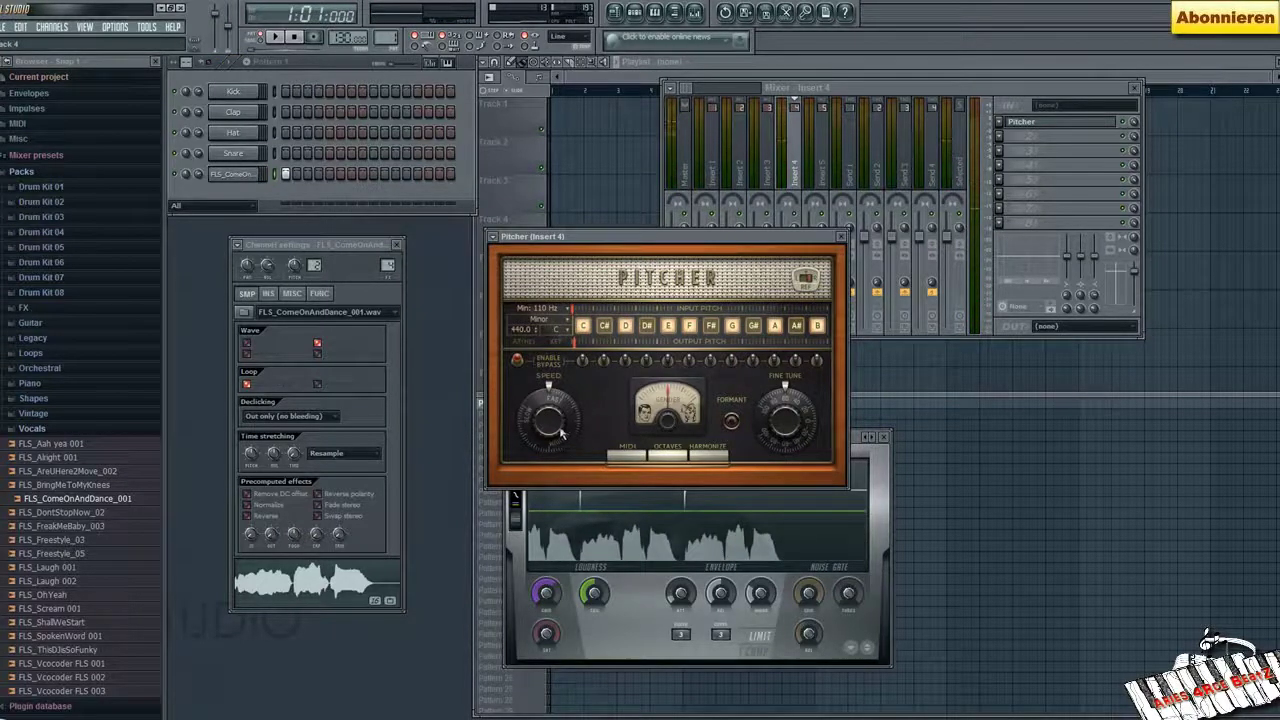
# Step: Lower Pitcher's correction speed to medium and on to slow, auditioning the vocal
pyautogui.moveTo(555, 422); pyautogui.dragTo(555, 490)
pyautogui.click(273, 37)
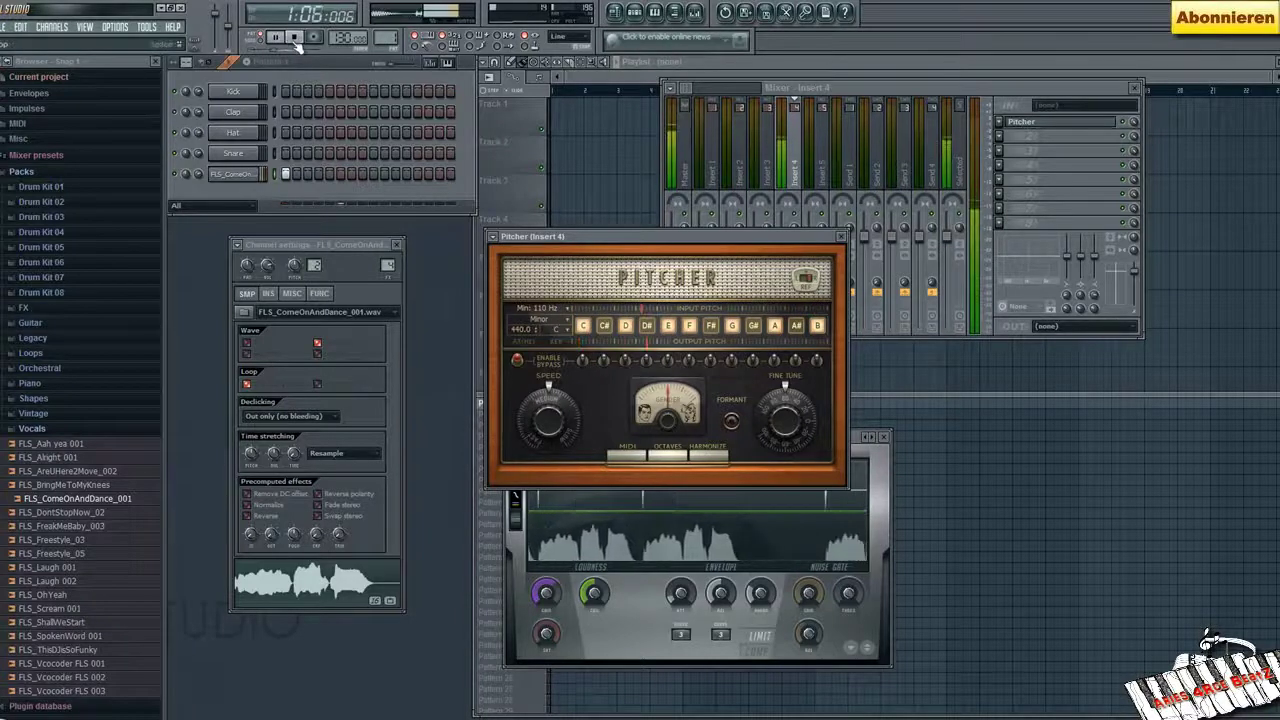
pyautogui.click(295, 40)
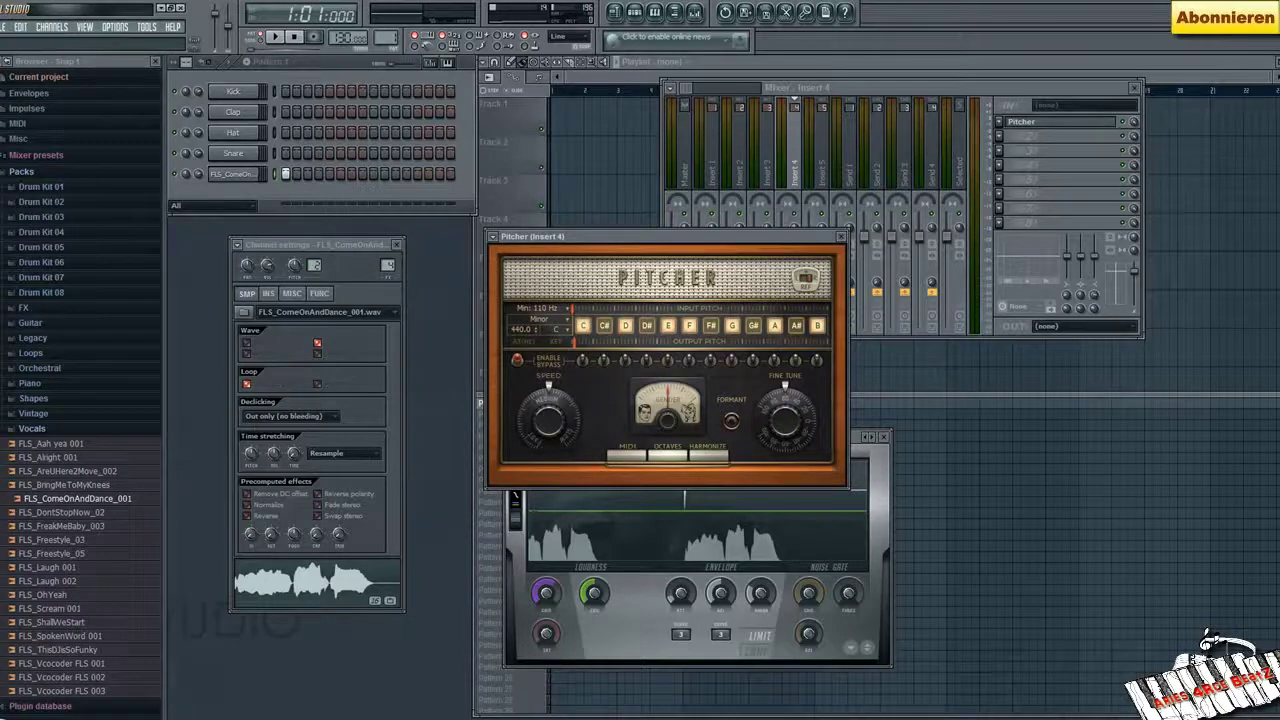
pyautogui.click(273, 37)
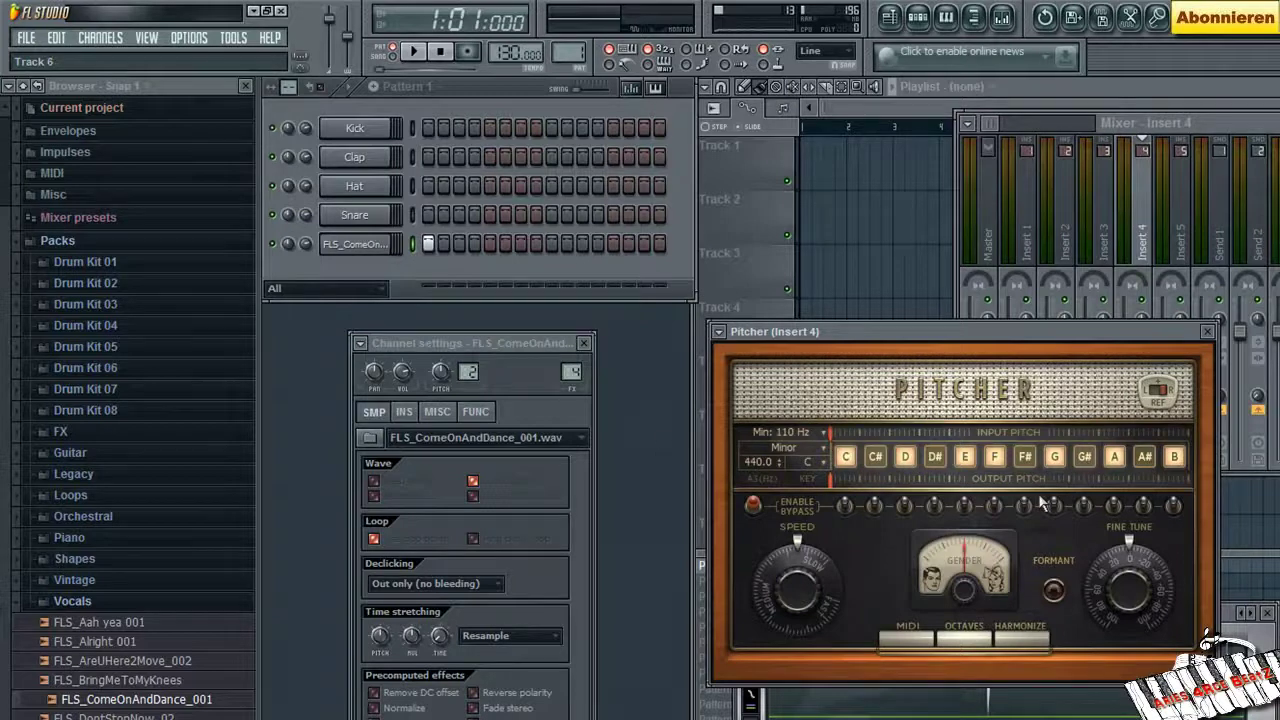
# Step: Audition the vocal with the E and F notes disabled in Pitcher, and re-enable both notes
pyautogui.click(995, 462)
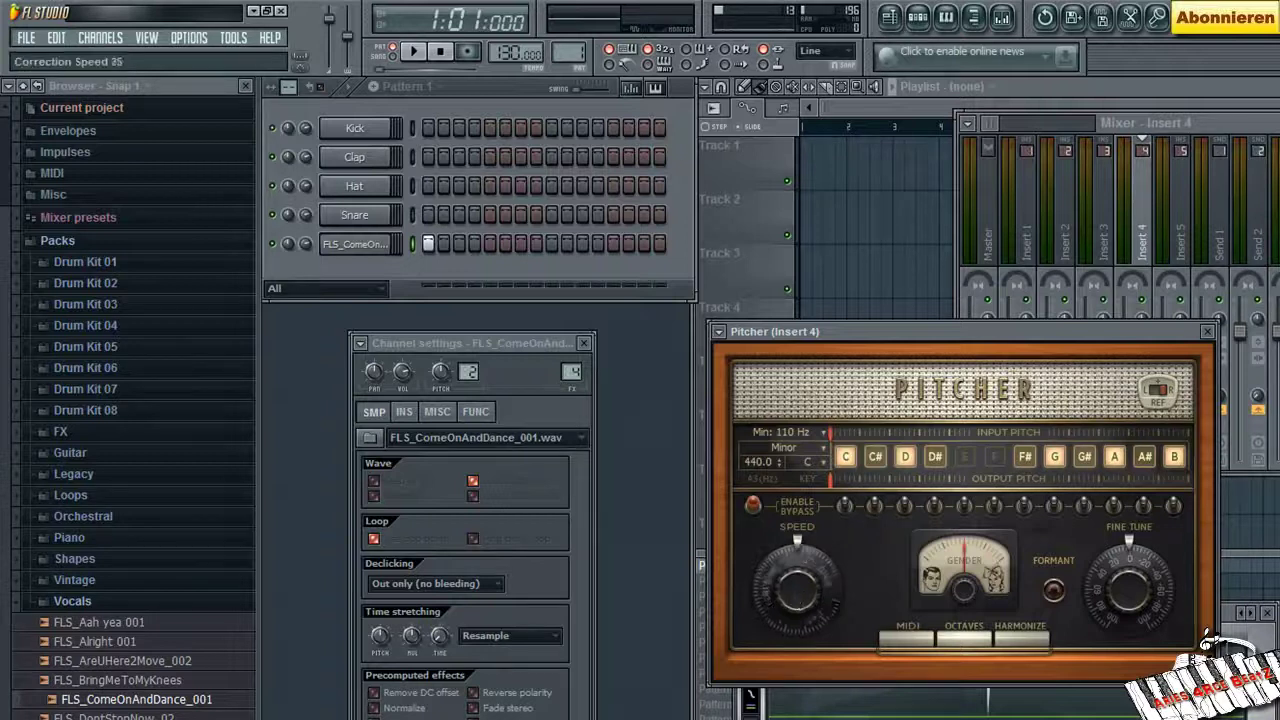
pyautogui.click(413, 51)
pyautogui.click(441, 52)
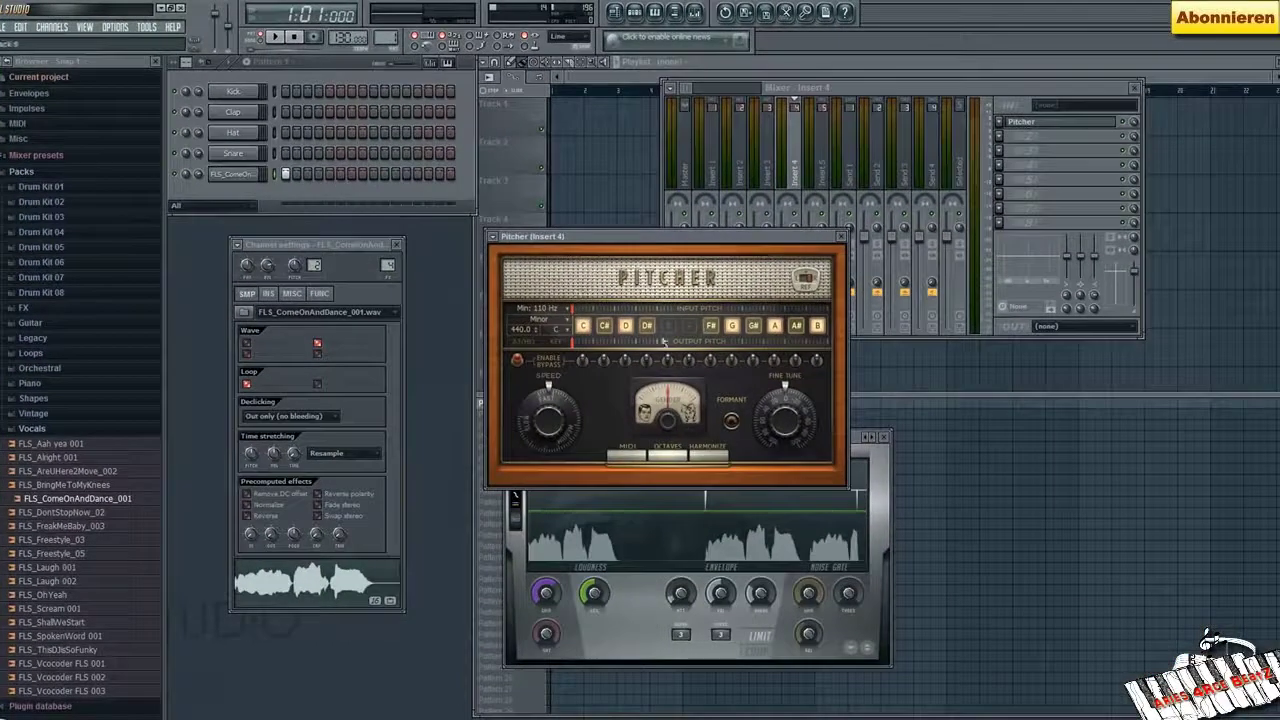
pyautogui.click(668, 328)
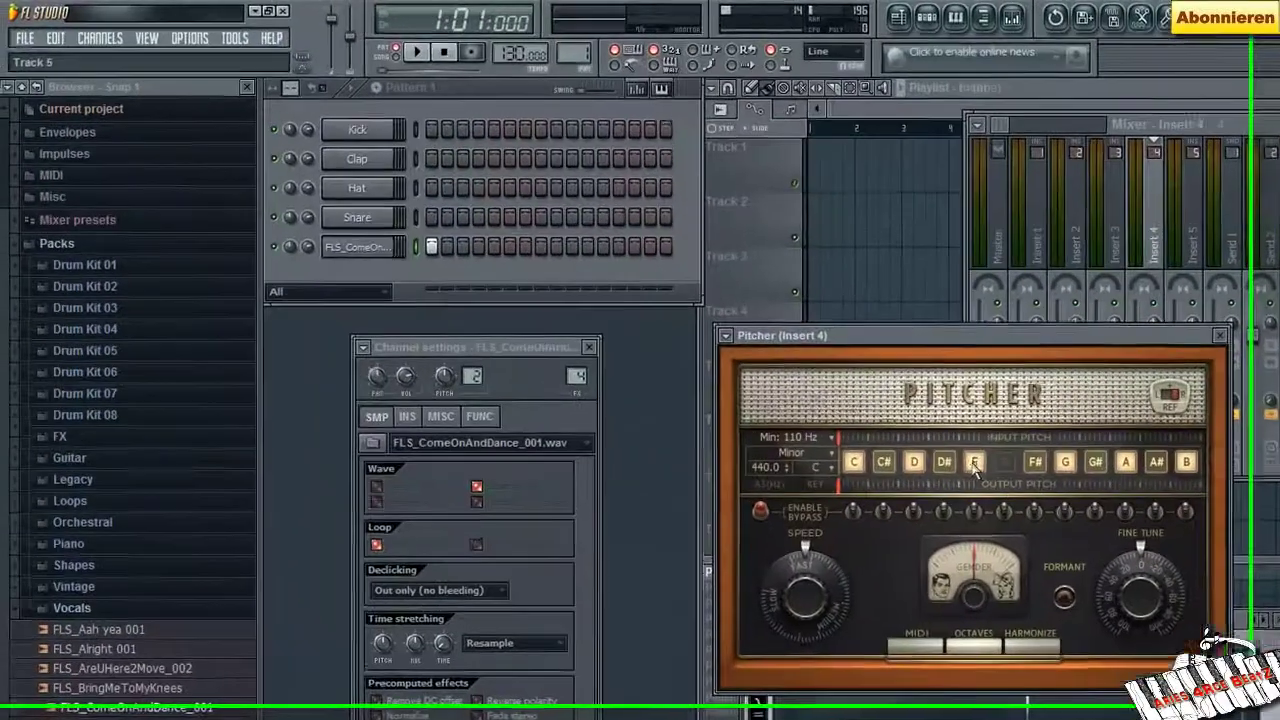
pyautogui.click(973, 468)
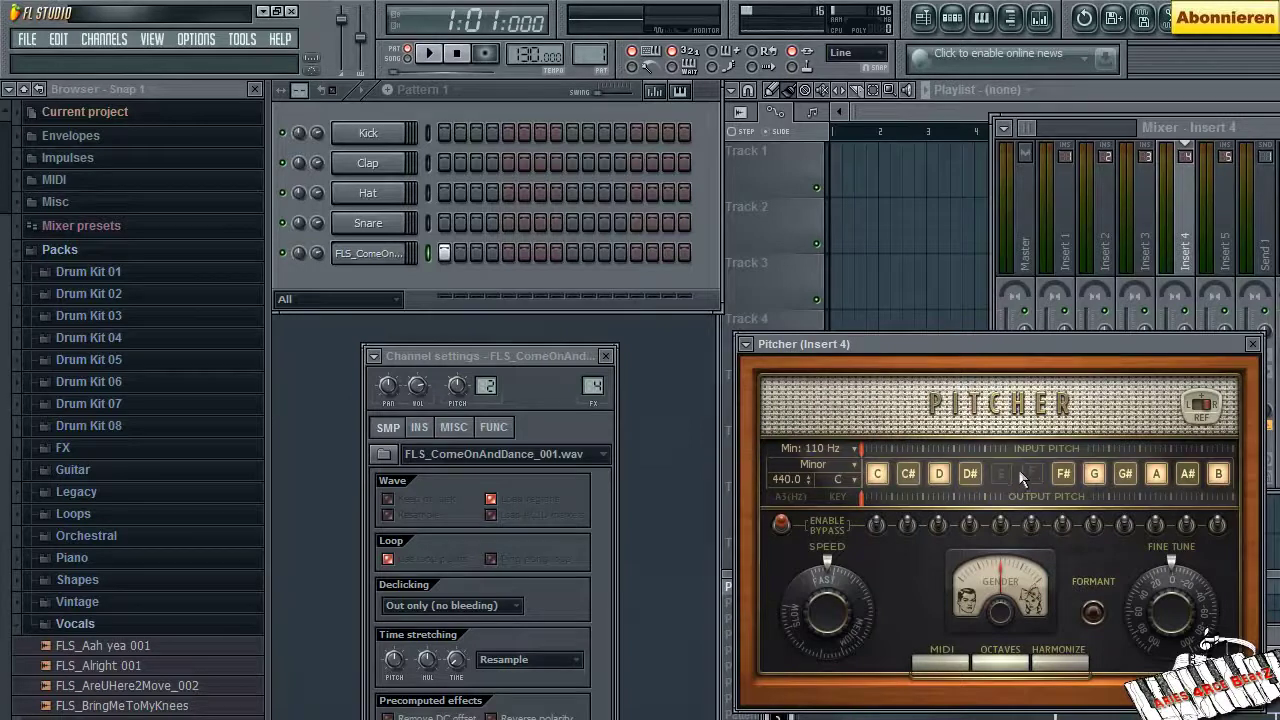
pyautogui.click(428, 54)
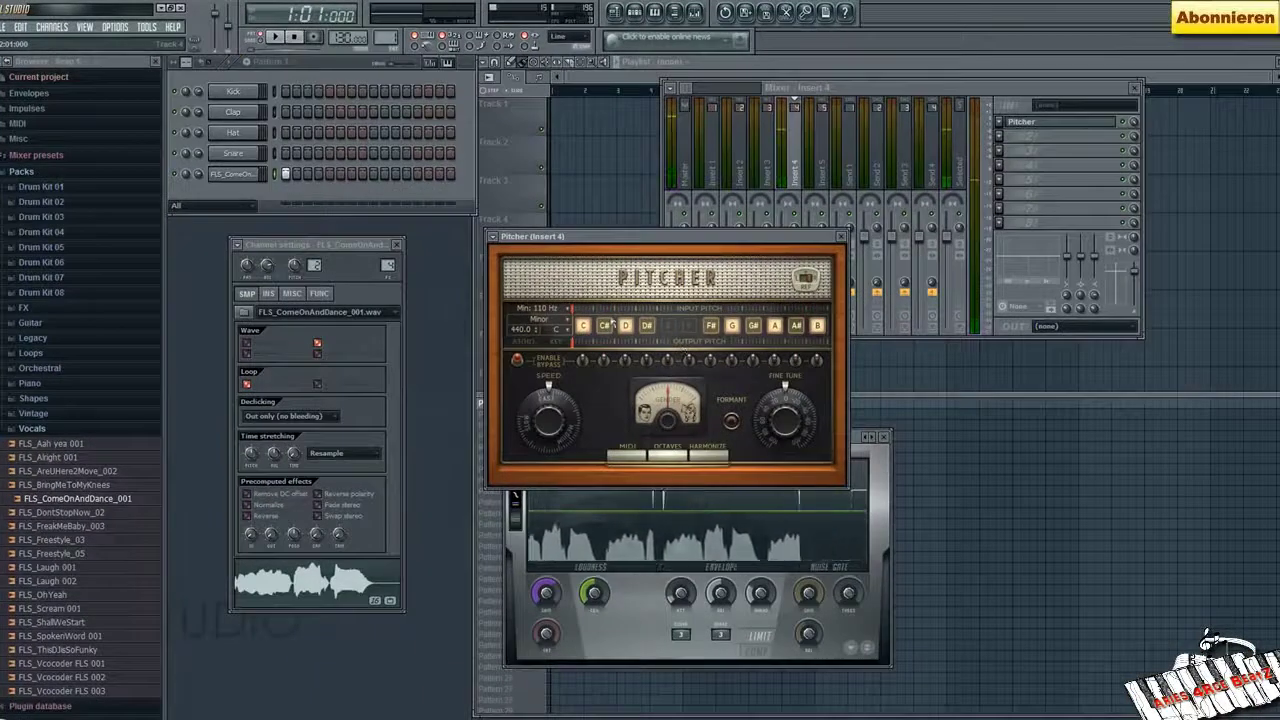
pyautogui.click(668, 327)
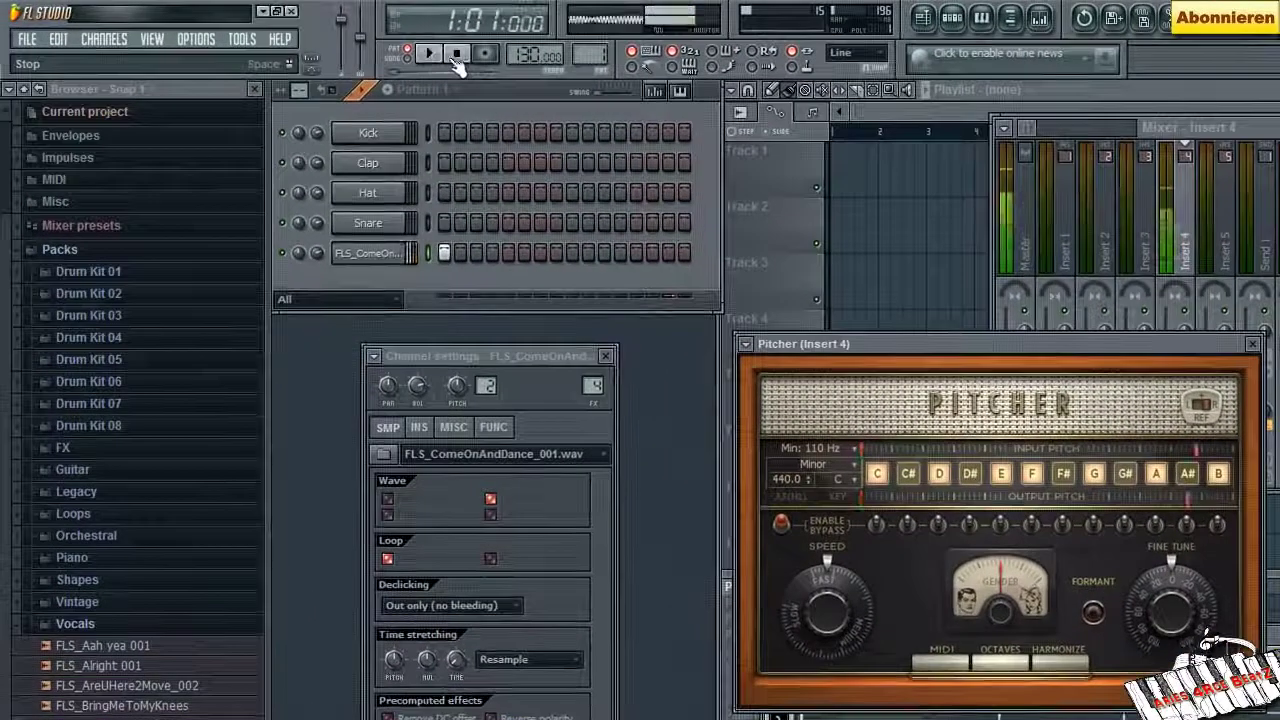
# Step: Disable the D#, D and G notes in Pitcher and audition the vocal
pyautogui.click(968, 476)
pyautogui.click(941, 476)
pyautogui.click(1094, 476)
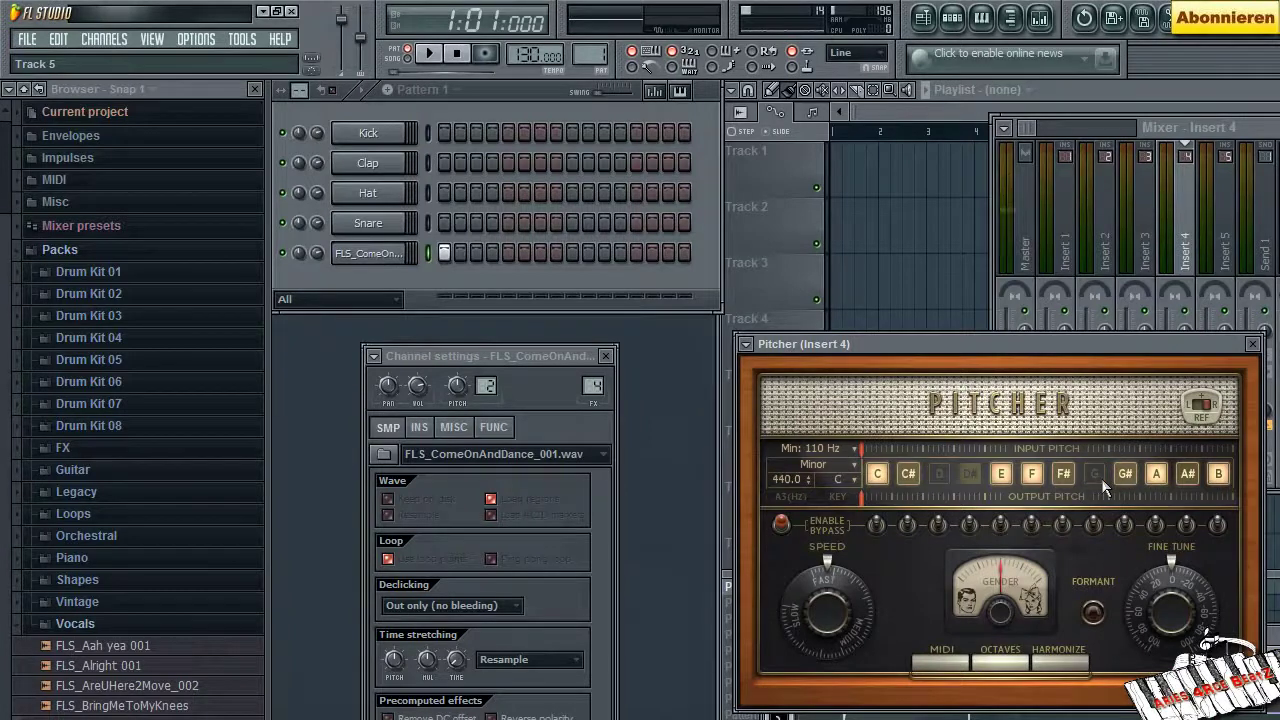
pyautogui.click(432, 55)
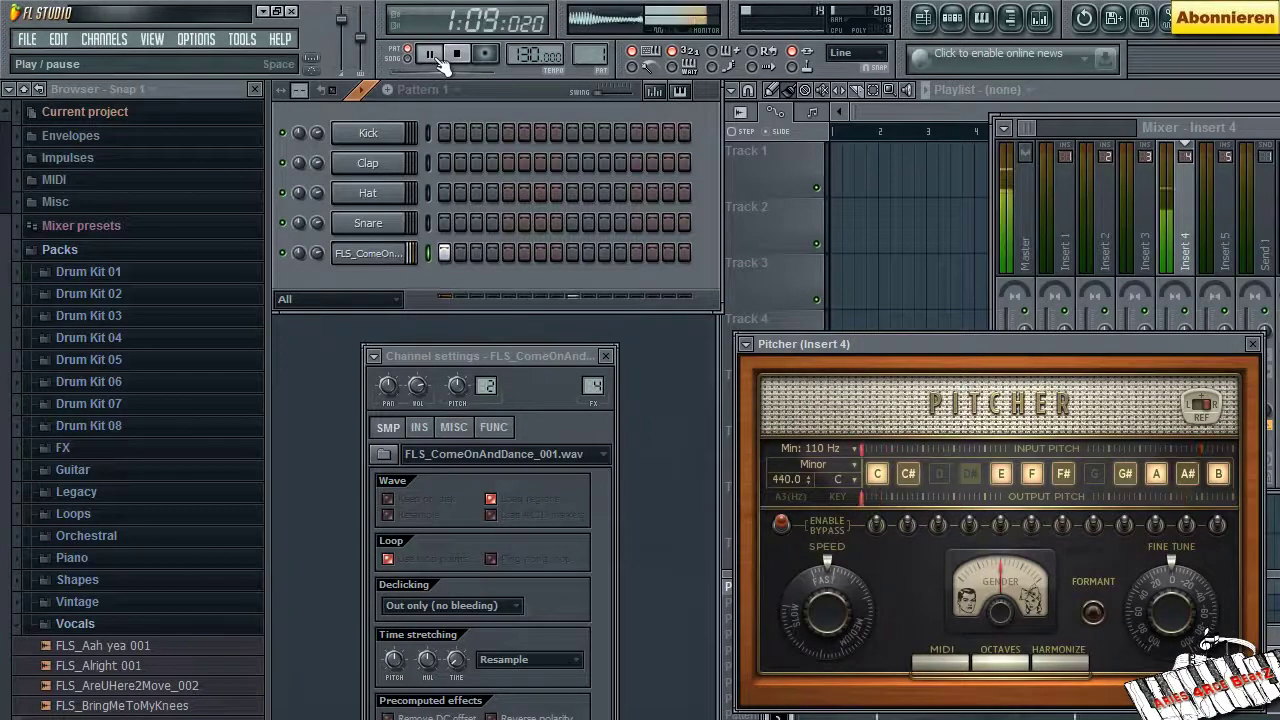
pyautogui.click(452, 57)
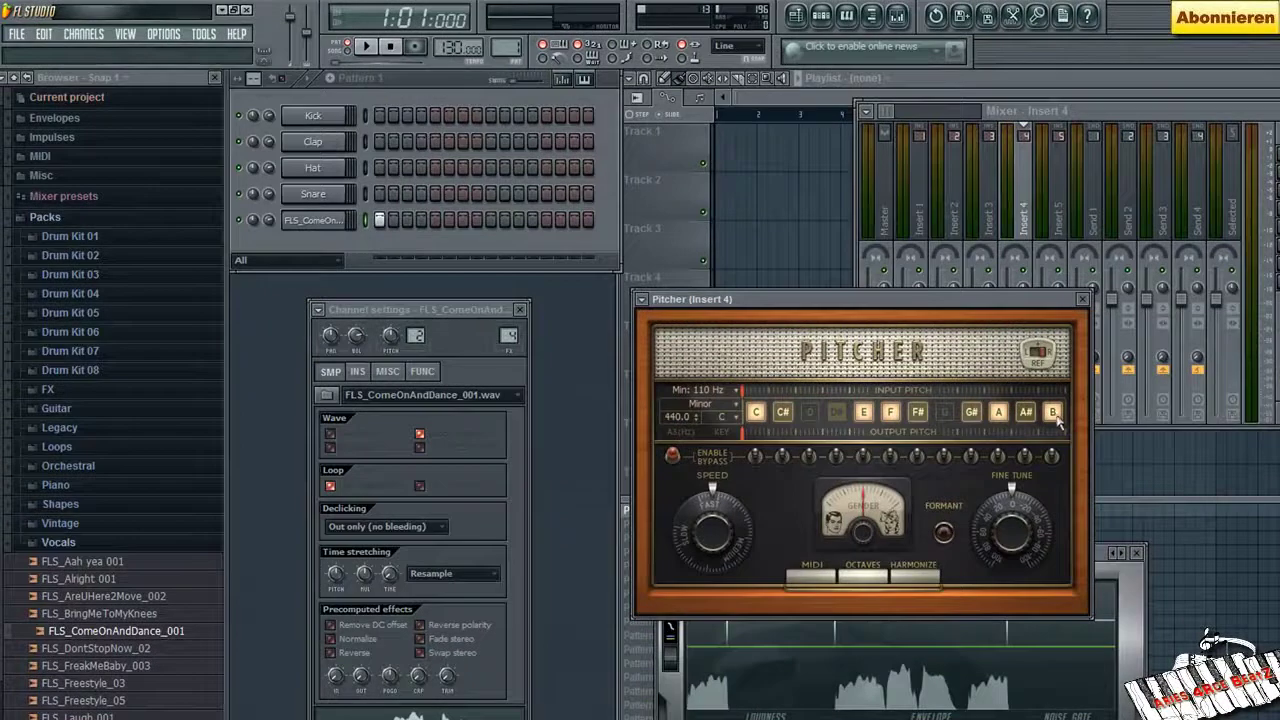
# Step: Disable the B and A# notes in Pitcher and audition the vocal with the reduced scale
pyautogui.click(1053, 412)
pyautogui.click(1025, 412)
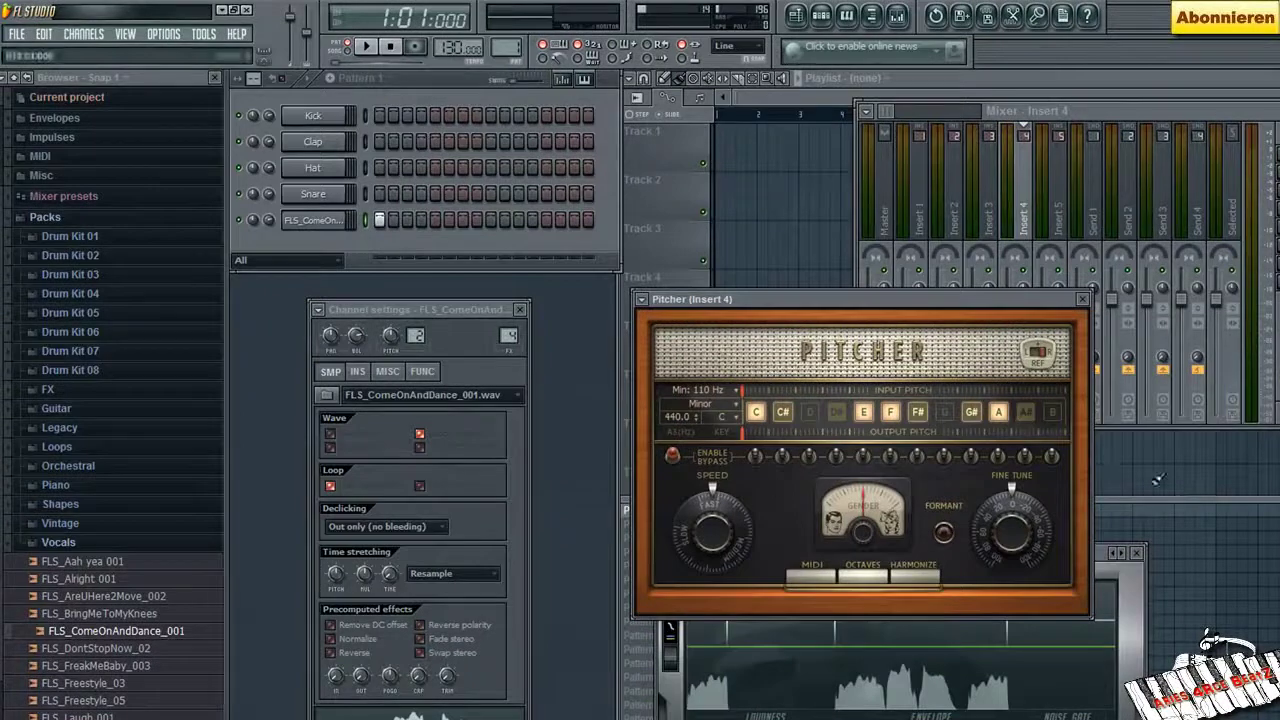
pyautogui.click(368, 50)
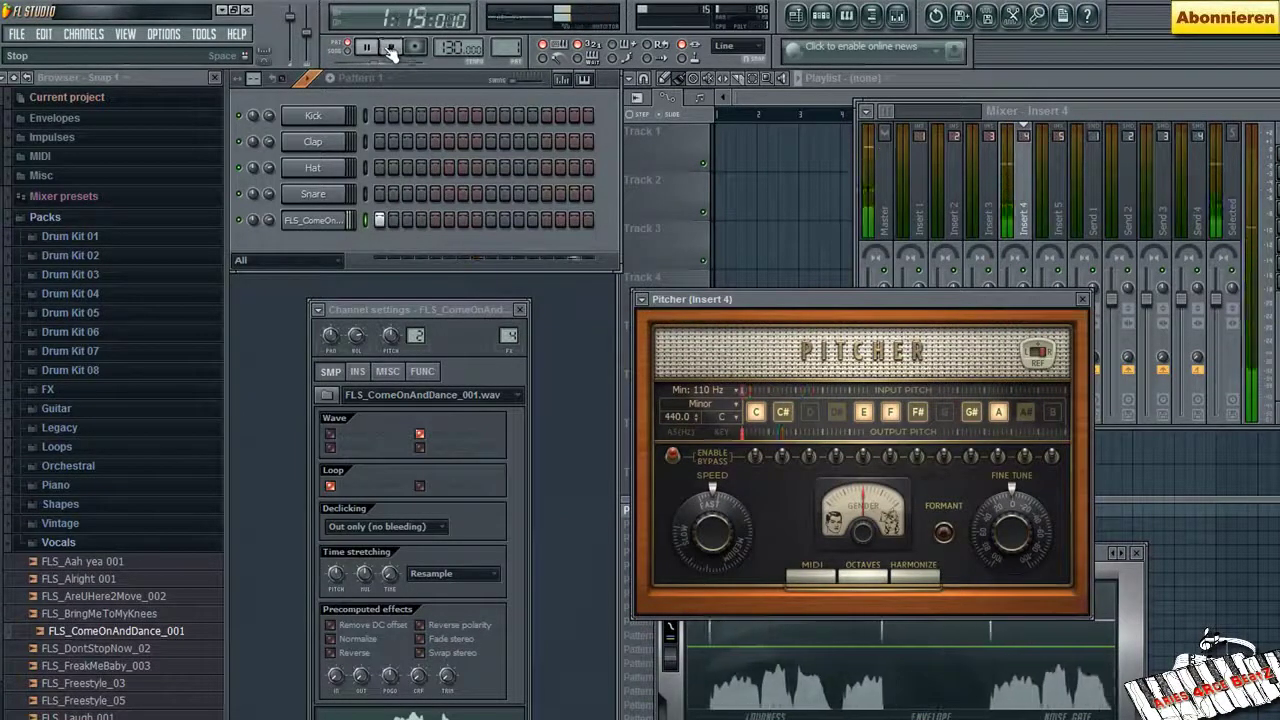
pyautogui.click(391, 50)
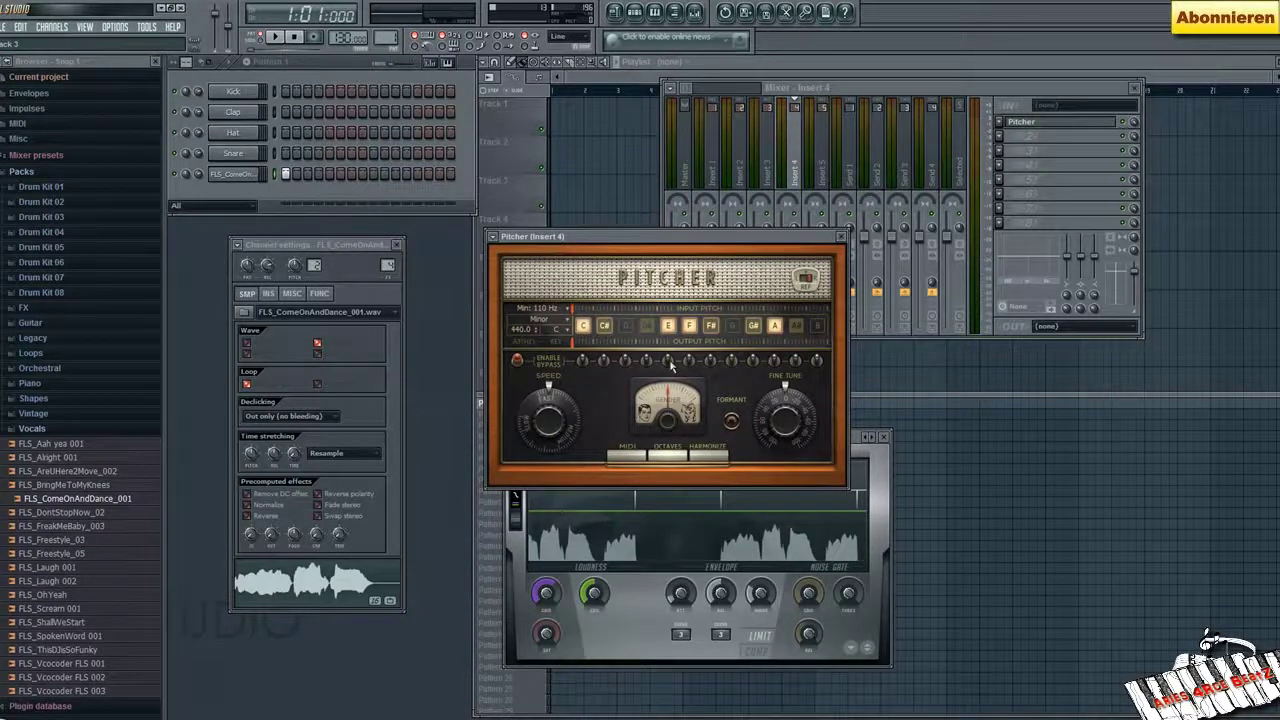
# Step: Disable the F and F# notes in Pitcher and audition the vocal
pyautogui.click(689, 325)
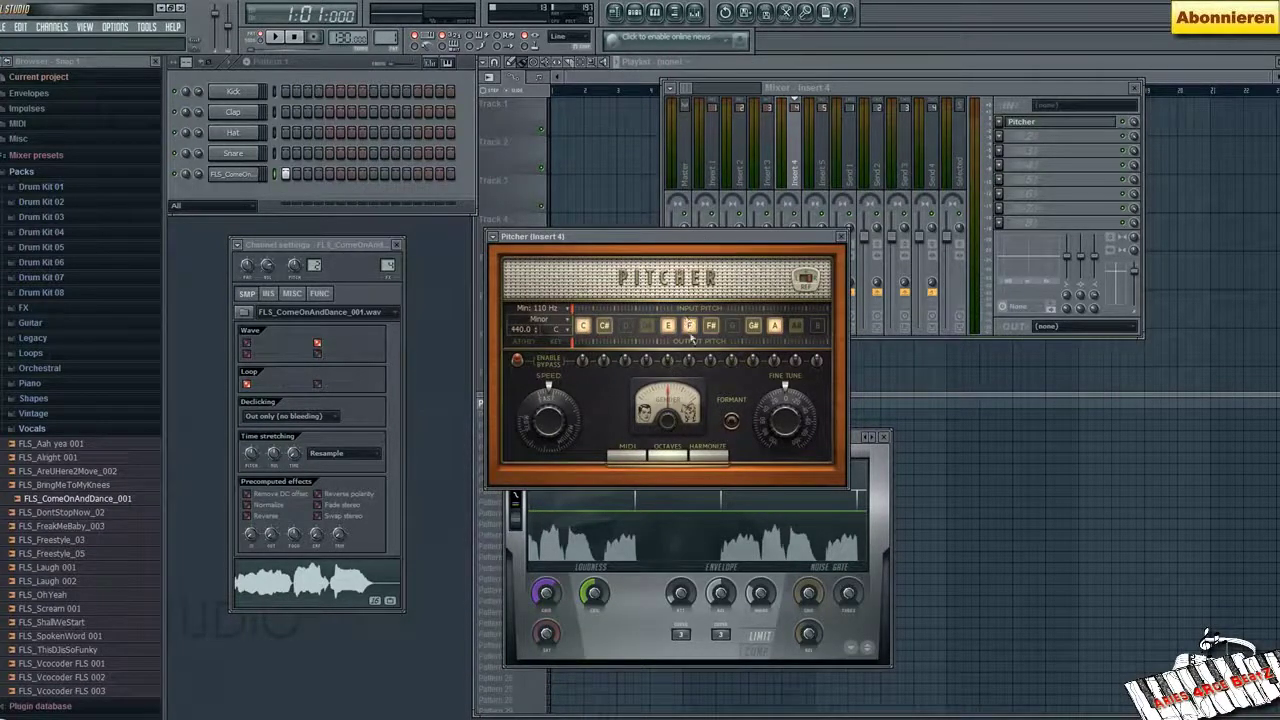
pyautogui.click(710, 325)
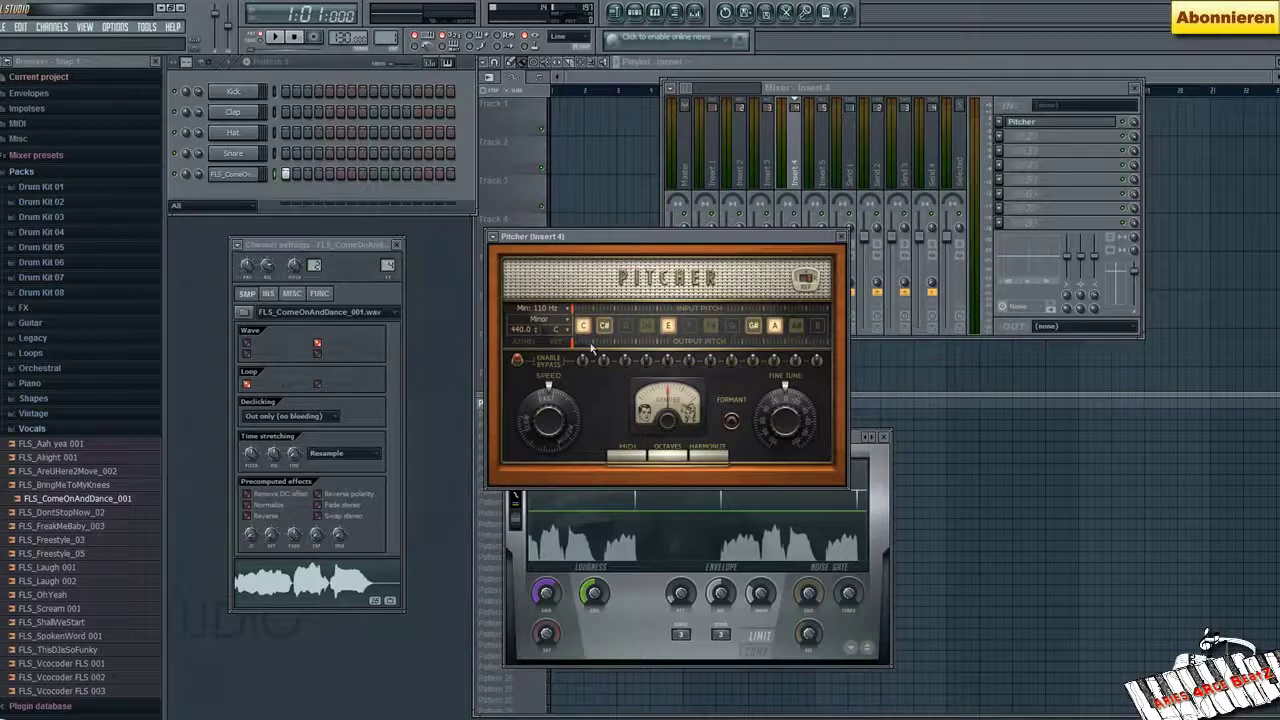
pyautogui.click(275, 37)
pyautogui.click(293, 37)
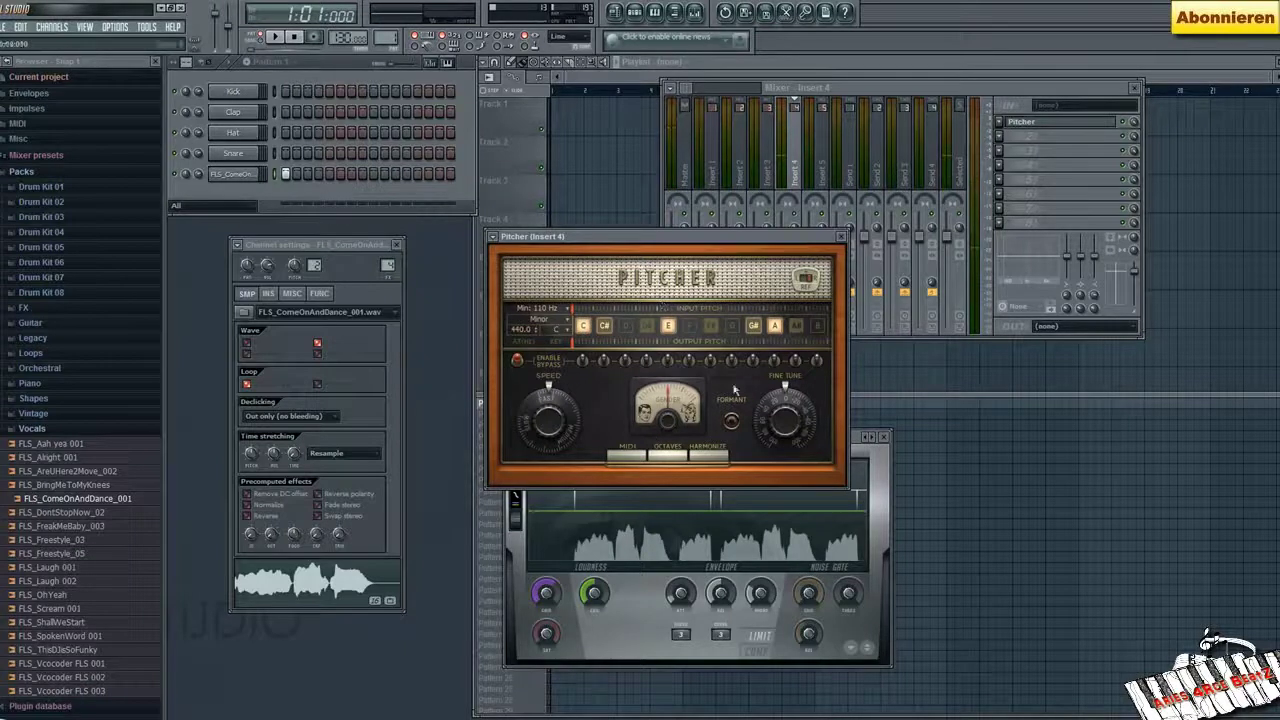
# Step: Disable the E note in Pitcher and audition the vocal again
pyautogui.click(670, 326)
pyautogui.click(275, 37)
pyautogui.click(293, 37)
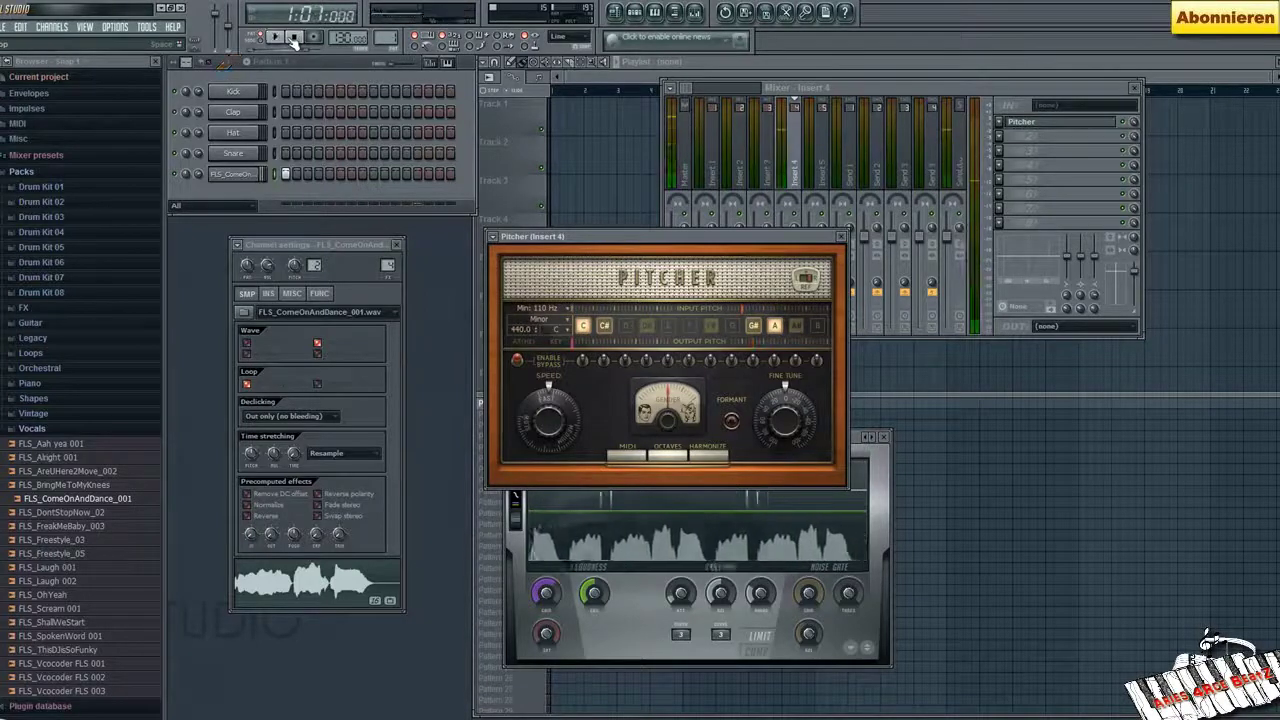
# Step: Disable the C#, A and G# notes and enable B so Pitcher uses only C and B, and audition the vocal twice
pyautogui.click(605, 327)
pyautogui.click(774, 326)
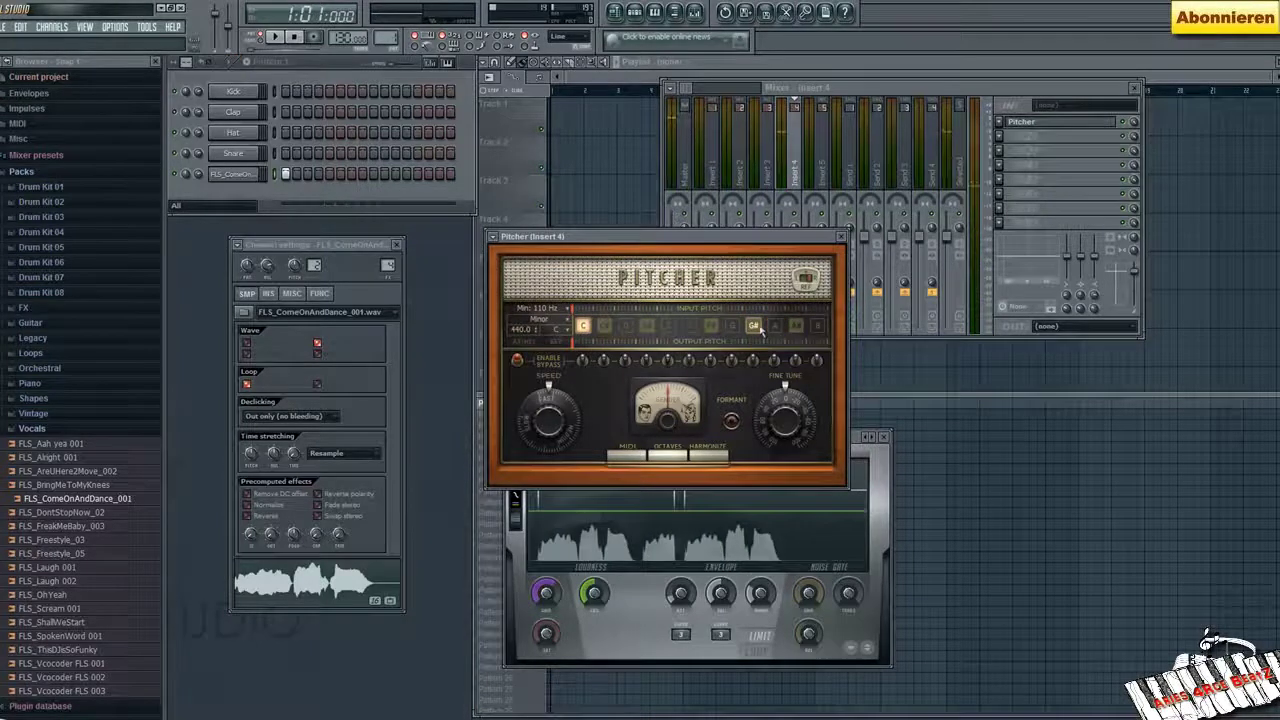
pyautogui.click(753, 326)
pyautogui.click(819, 328)
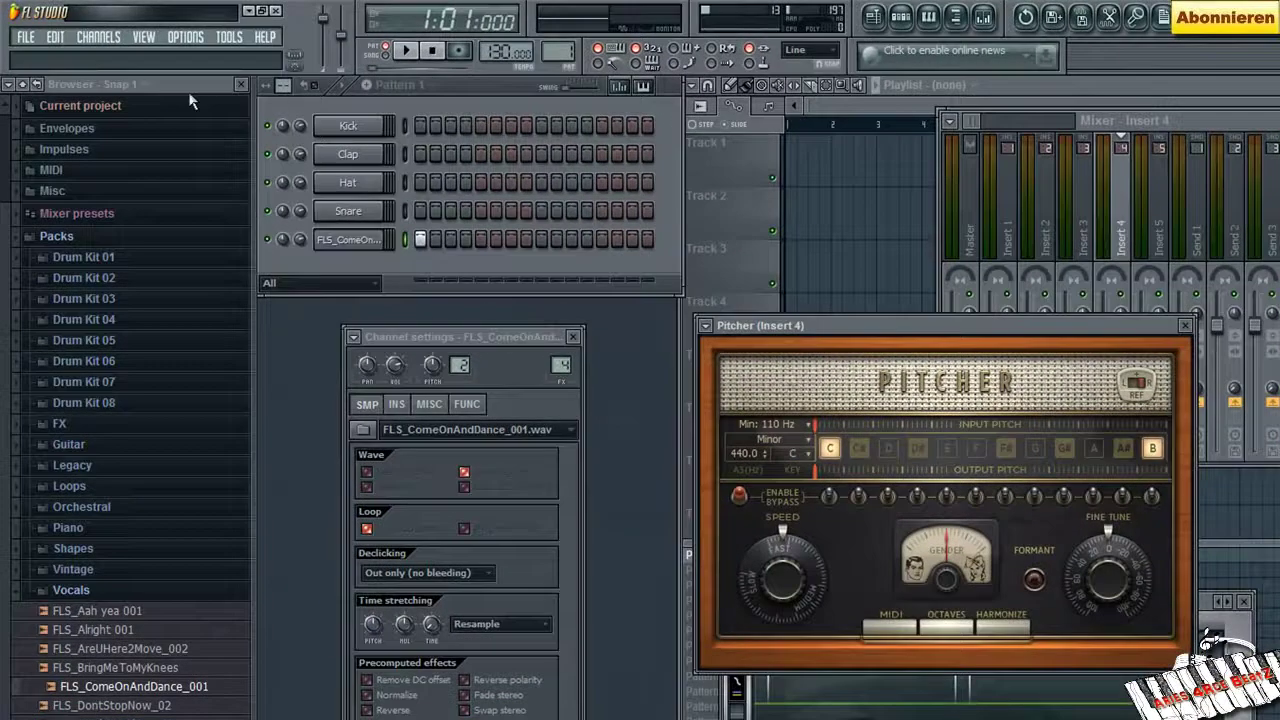
pyautogui.click(406, 58)
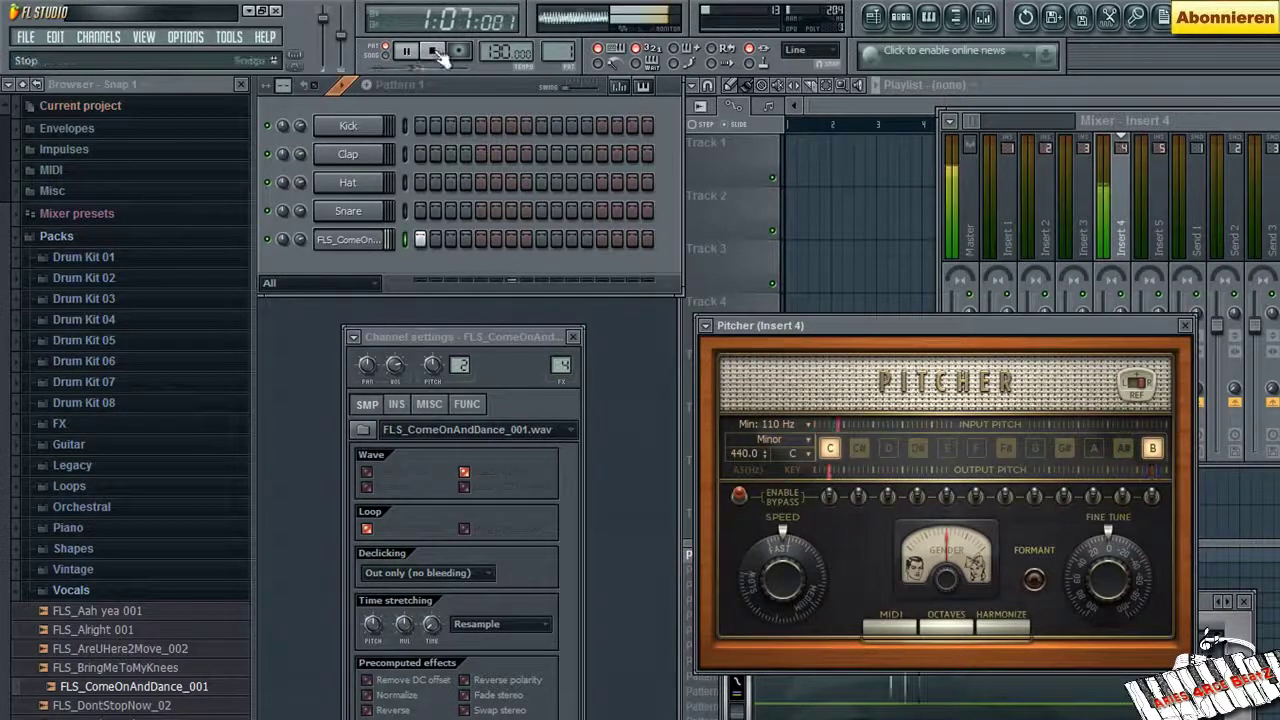
pyautogui.click(434, 52)
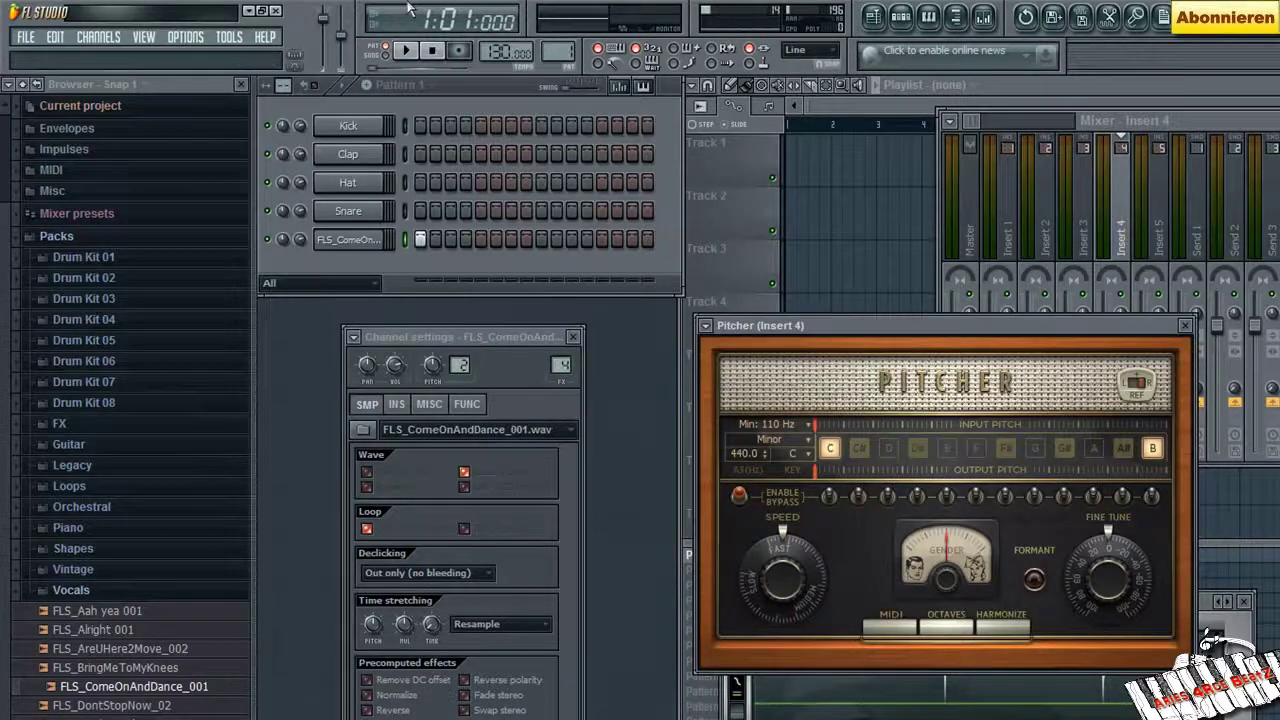
pyautogui.click(408, 58)
pyautogui.click(431, 58)
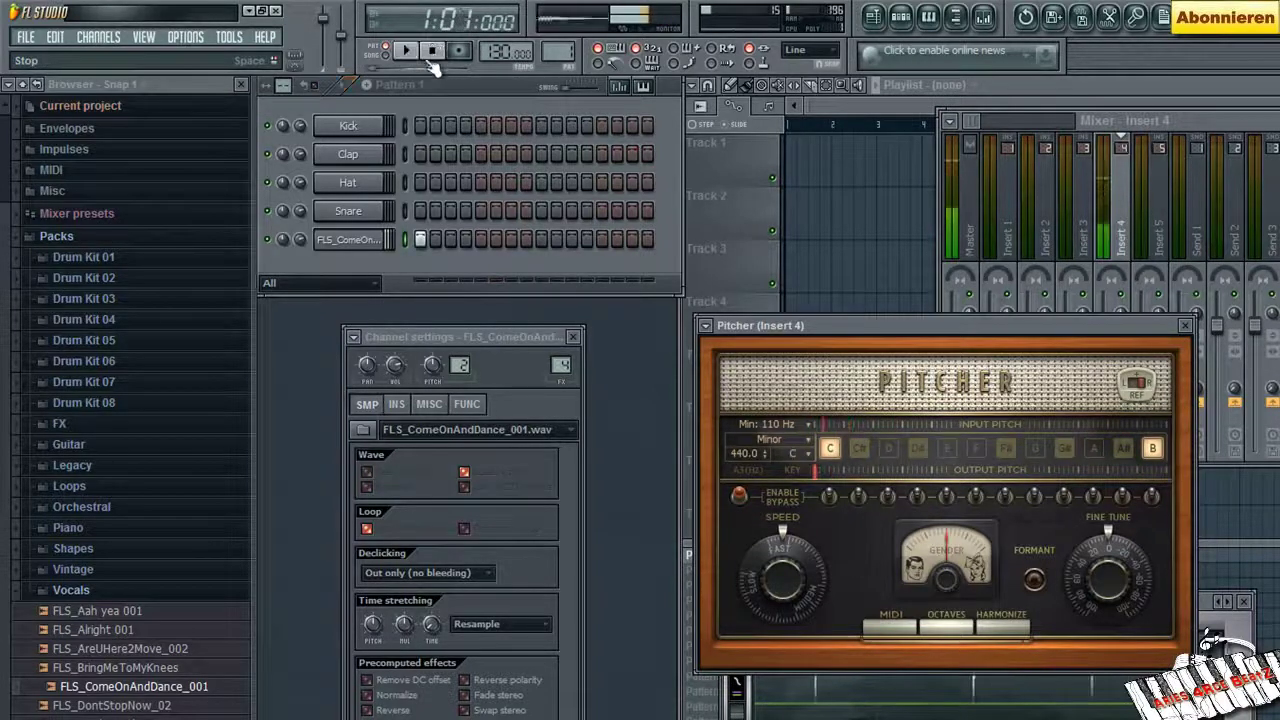